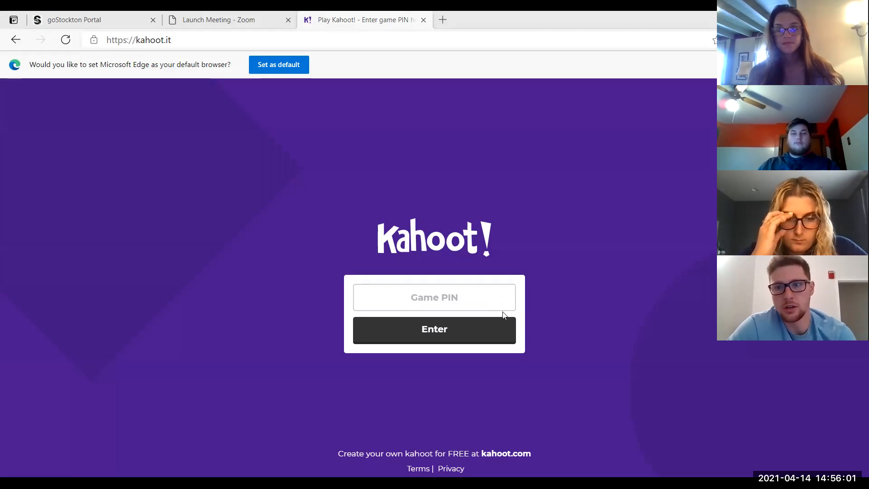
# Go from the game PIN page to the kahoot.com schools page and scroll through it
pyautogui.click(513, 451)
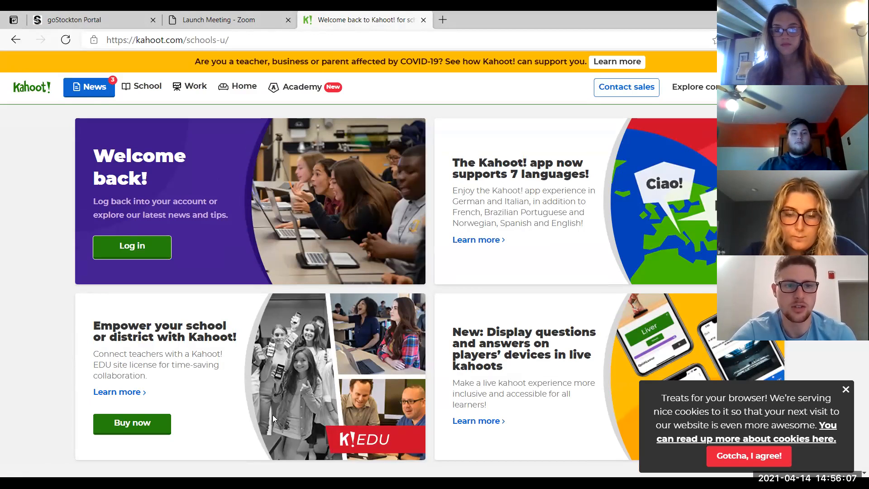
pyautogui.scroll(-3, 443, 347)
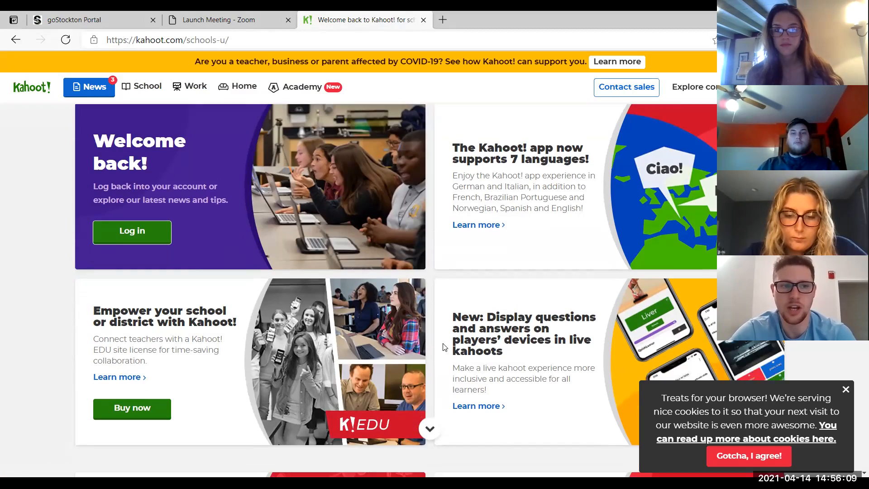
pyautogui.scroll(-8, 443, 347)
pyautogui.scroll(10, 443, 346)
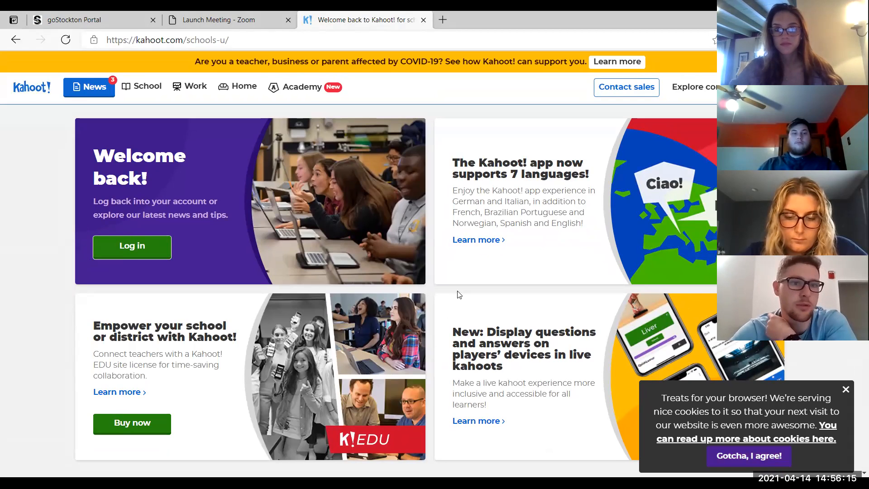
# Log in, continue with the free Basic plan and skip updating the school information
pyautogui.moveTo(168, 94)
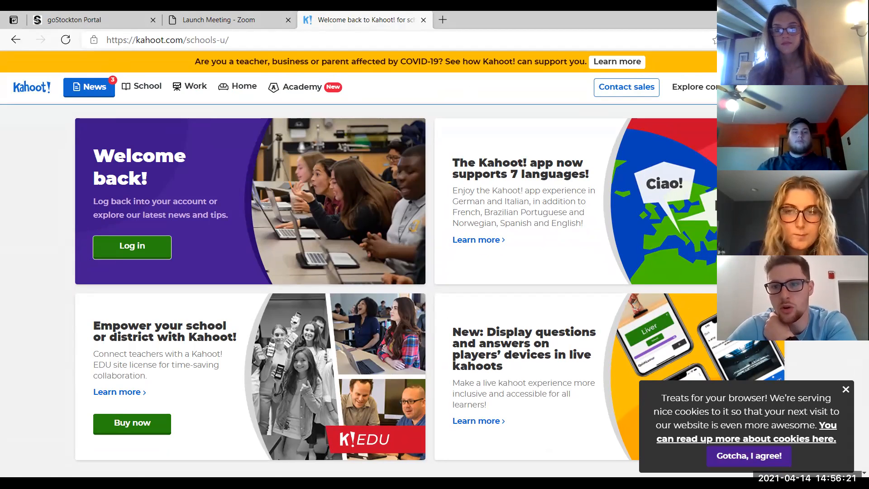
pyautogui.click(826, 86)
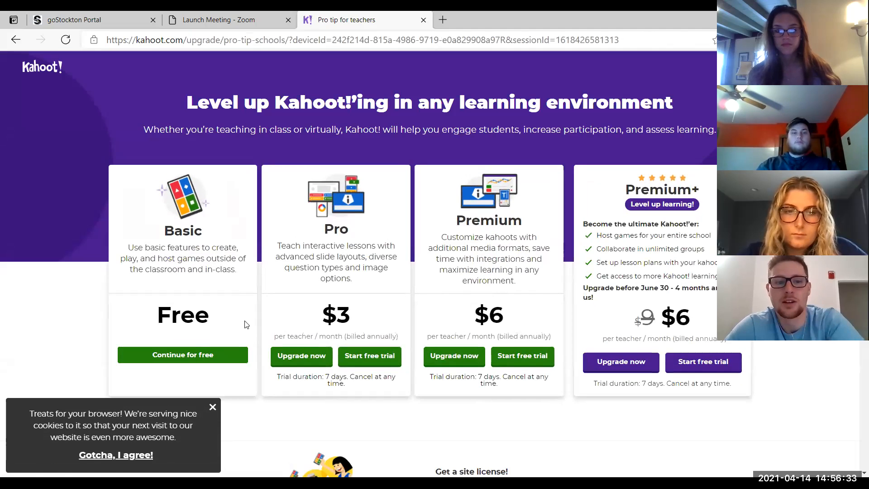
pyautogui.click(204, 356)
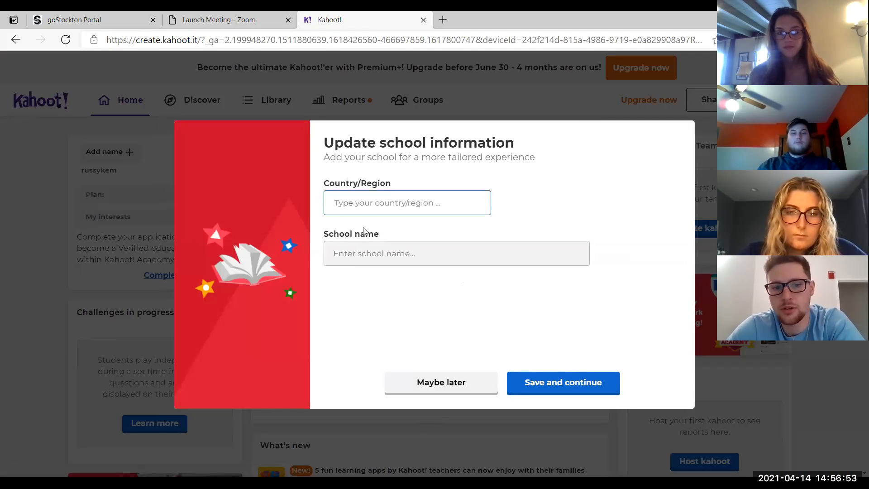
pyautogui.click(424, 386)
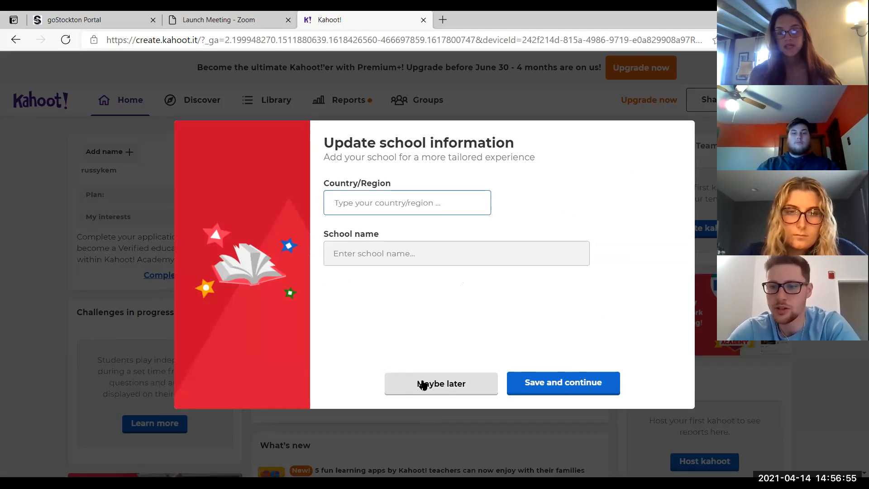
pyautogui.click(423, 385)
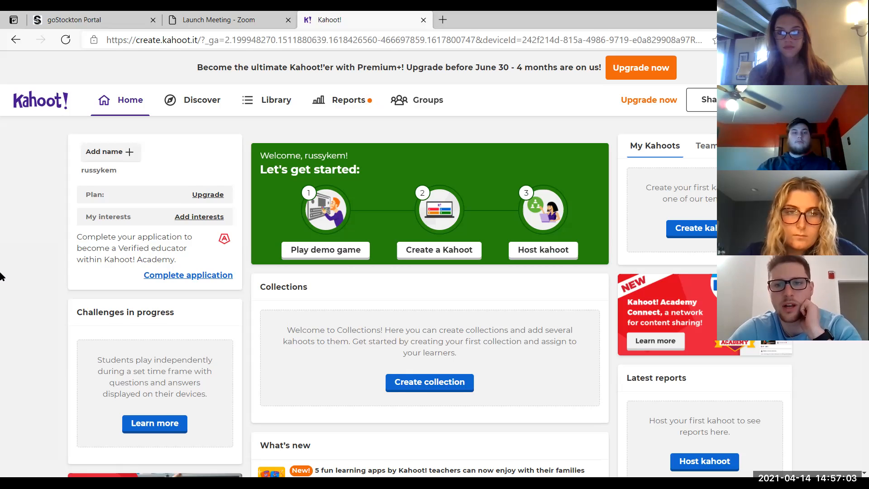
# Scroll through the home dashboard and open the Discover page
pyautogui.scroll(-1, 1, 276)
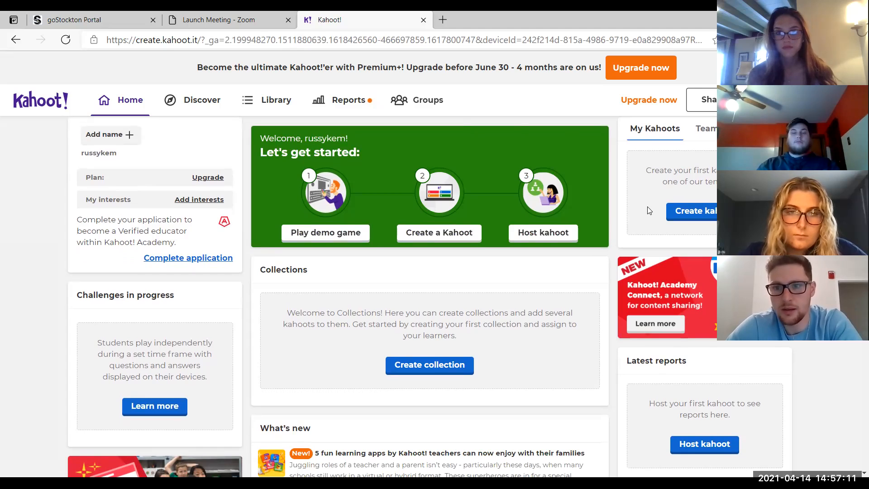
pyautogui.scroll(-1, 653, 213)
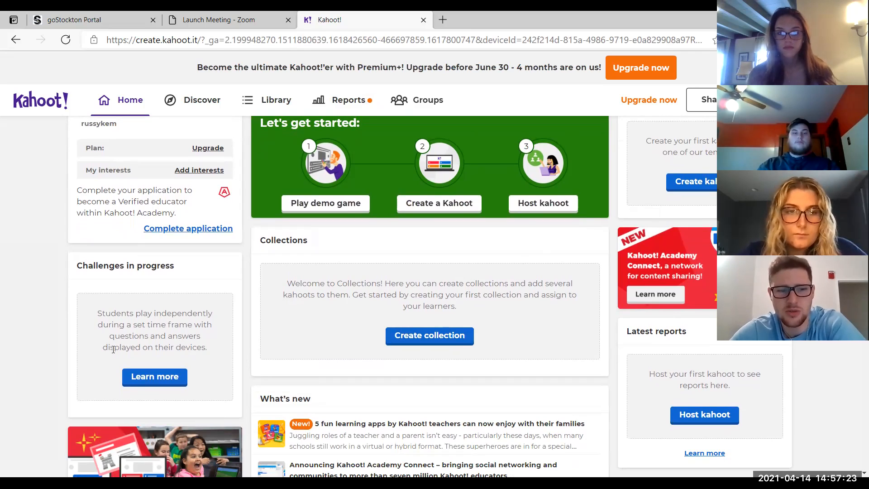
pyautogui.scroll(-2, 471, 430)
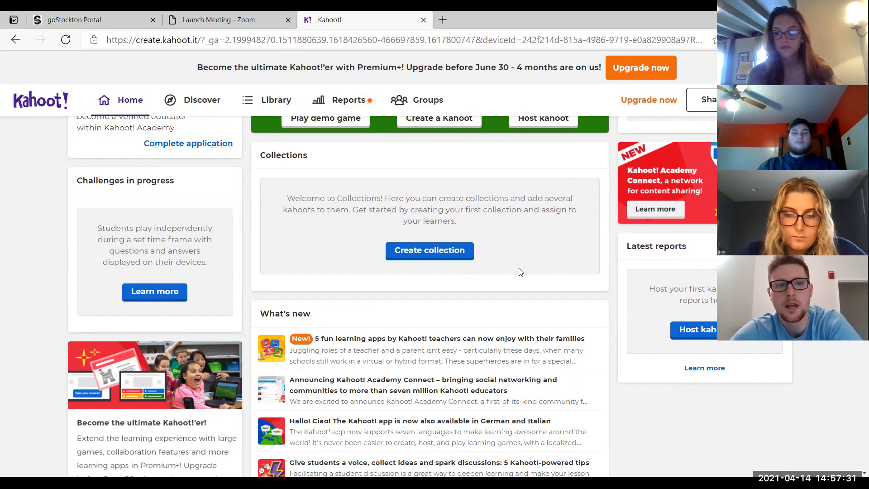
pyautogui.scroll(3, 497, 226)
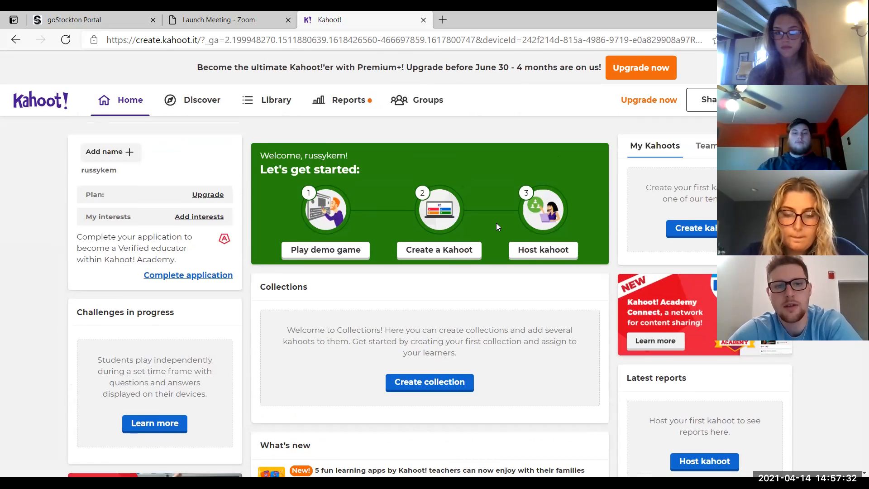
pyautogui.click(203, 100)
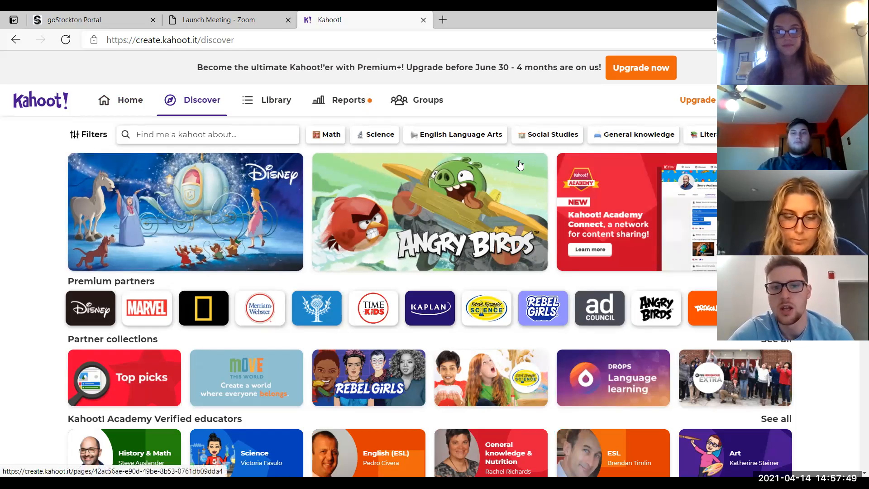
# Browse the library's Recent, Favorites, Drafts and Shared with me tabs
pyautogui.click(260, 103)
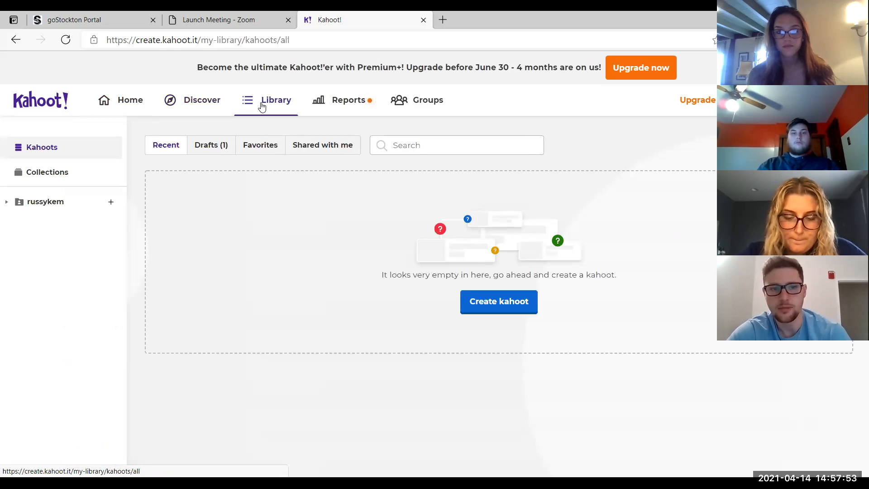
pyautogui.click(260, 148)
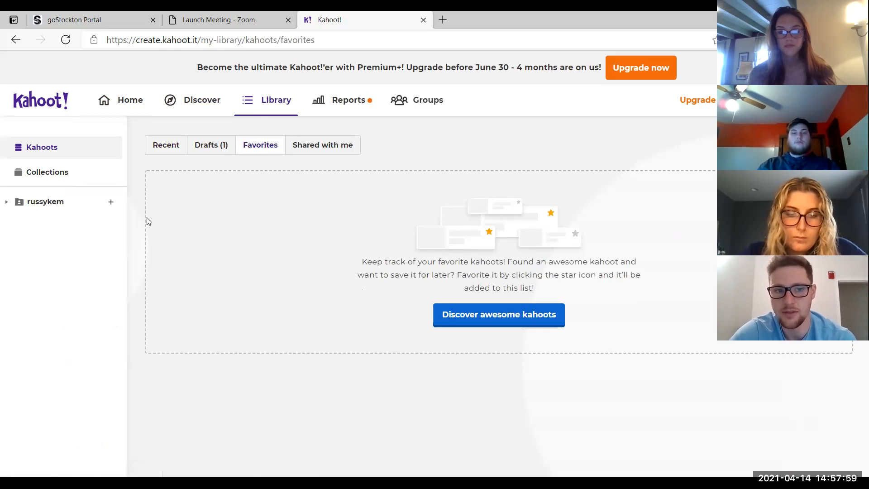
pyautogui.click(159, 148)
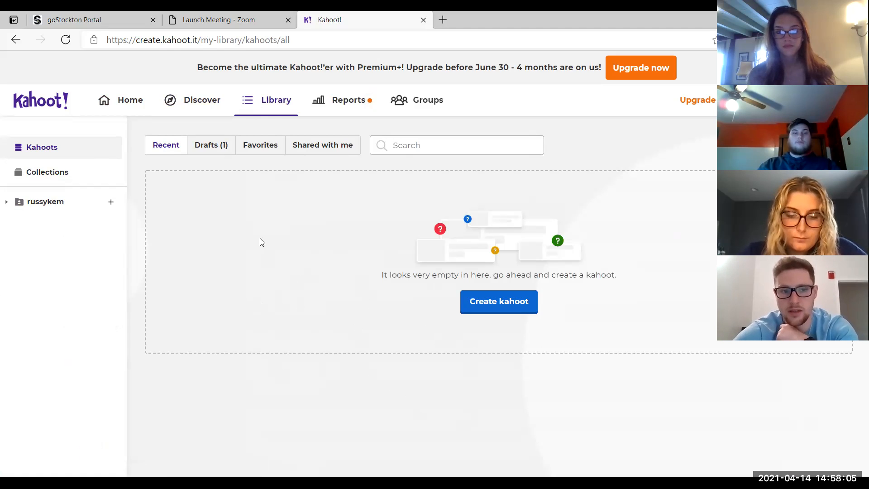
pyautogui.click(215, 144)
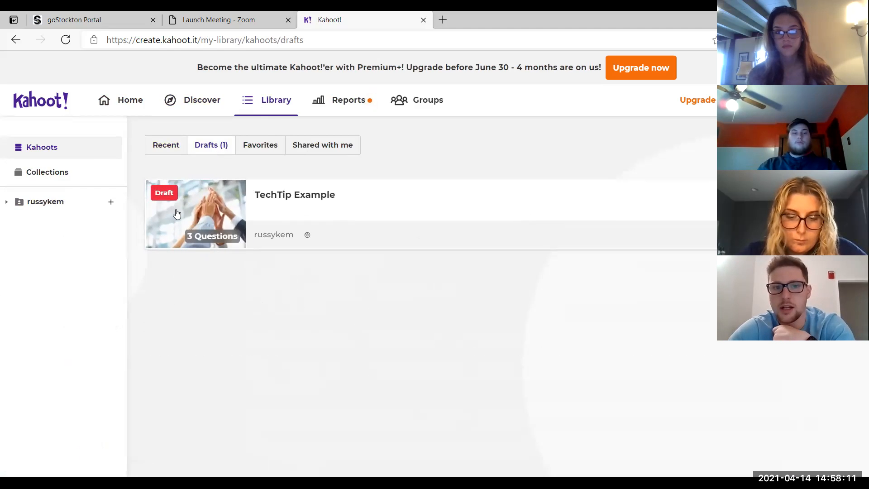
pyautogui.click(318, 149)
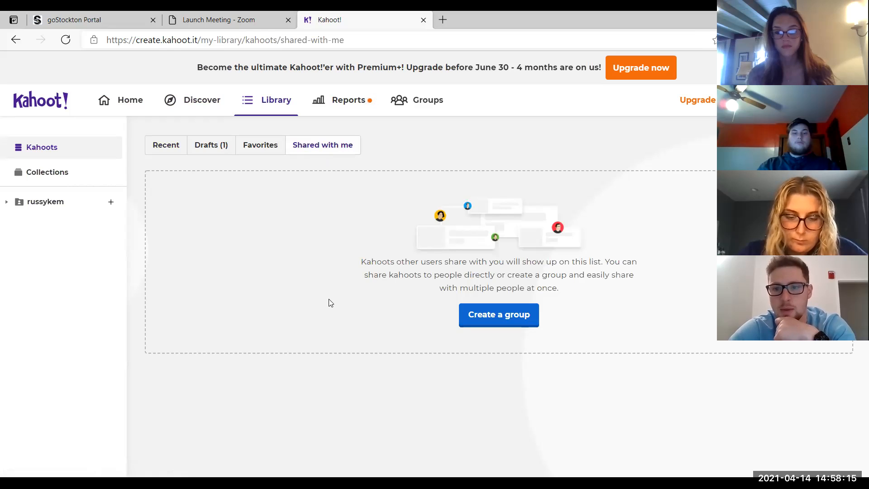
# View the Reports page and then the Groups page with the Team 8 group
pyautogui.click(351, 101)
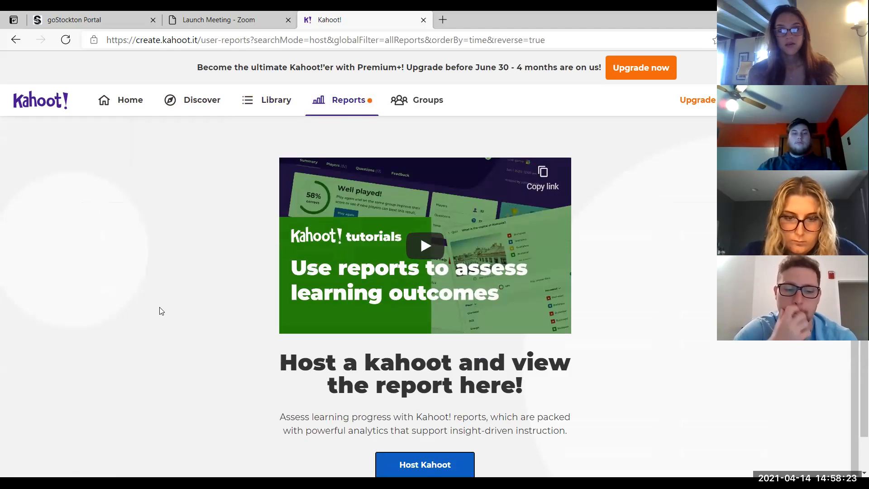
pyautogui.scroll(-1, 159, 311)
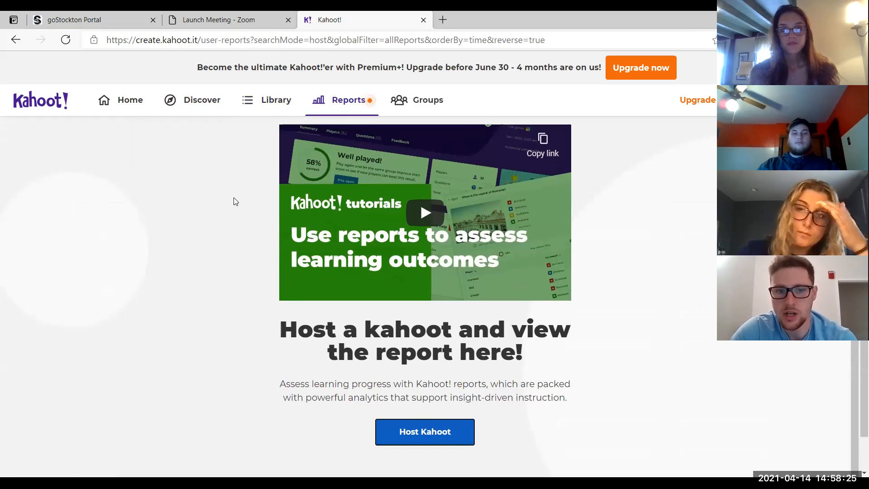
pyautogui.scroll(1, 232, 217)
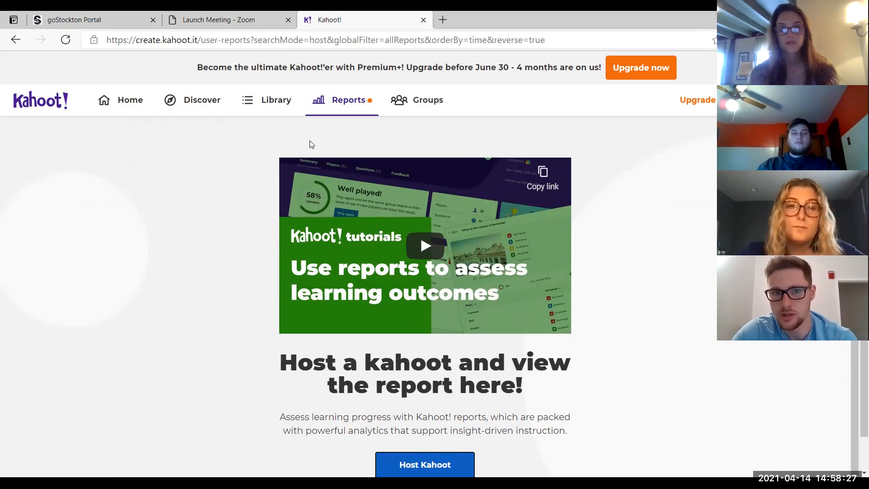
pyautogui.click(414, 105)
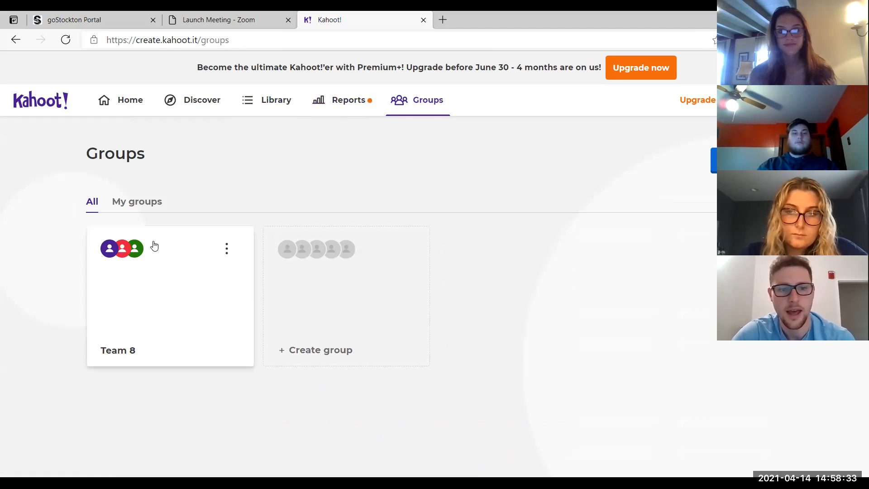
pyautogui.click(167, 315)
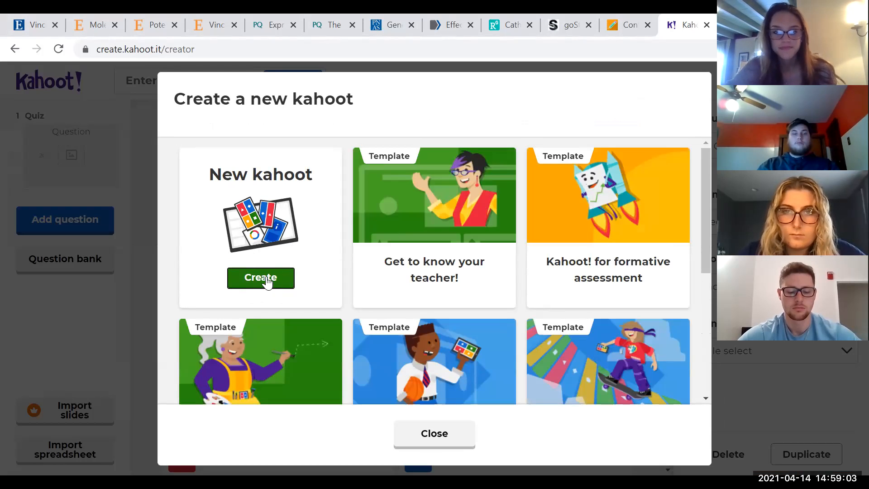
# Create a new blank kahoot and enter the question "What class are you in right now?"
pyautogui.click(271, 277)
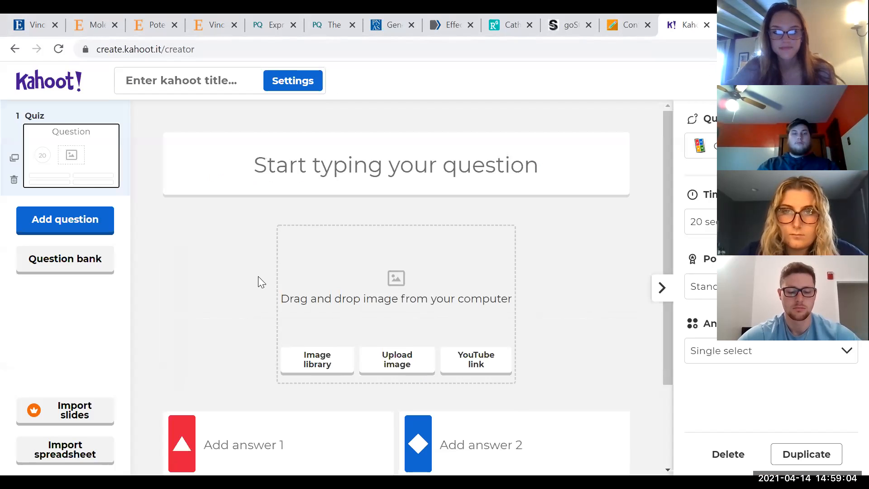
pyautogui.click(351, 171)
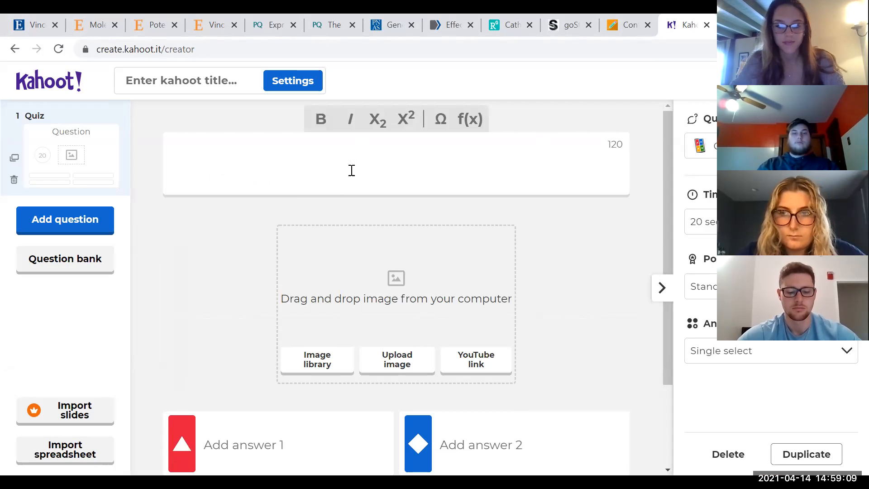
pyautogui.write('What class are you in right now?')
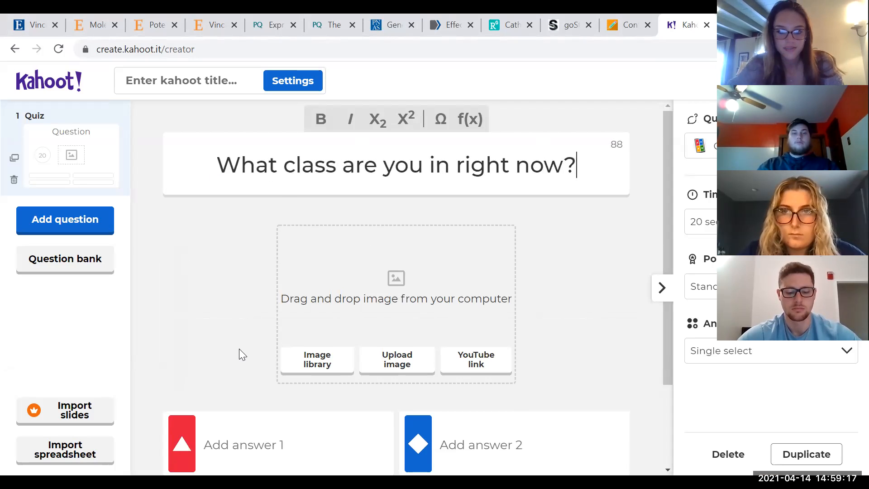
# Enter "Instructional Technology" as the first answer
pyautogui.scroll(-2, 238, 353)
pyautogui.write('Instructional ')
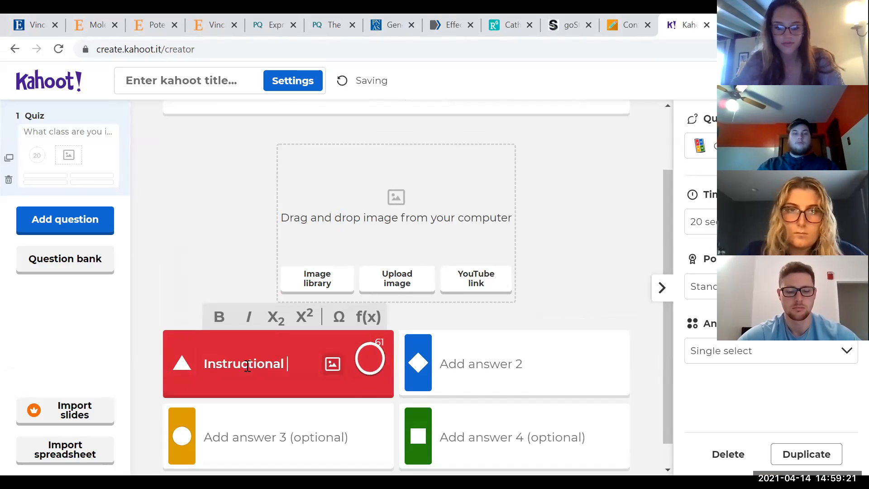
pyautogui.write('Technology')
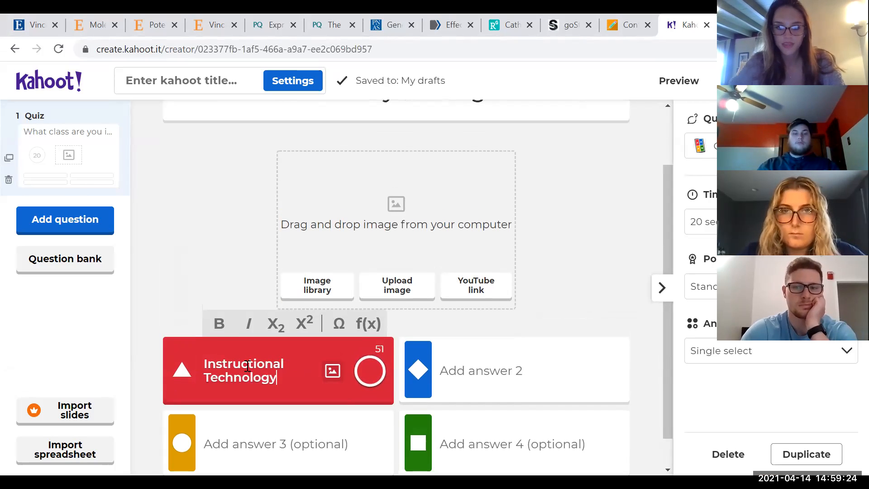
# Enter Math, English and Science as the other three answers and mark Instructional Technology as correct
pyautogui.click(503, 356)
pyautogui.write('Math')
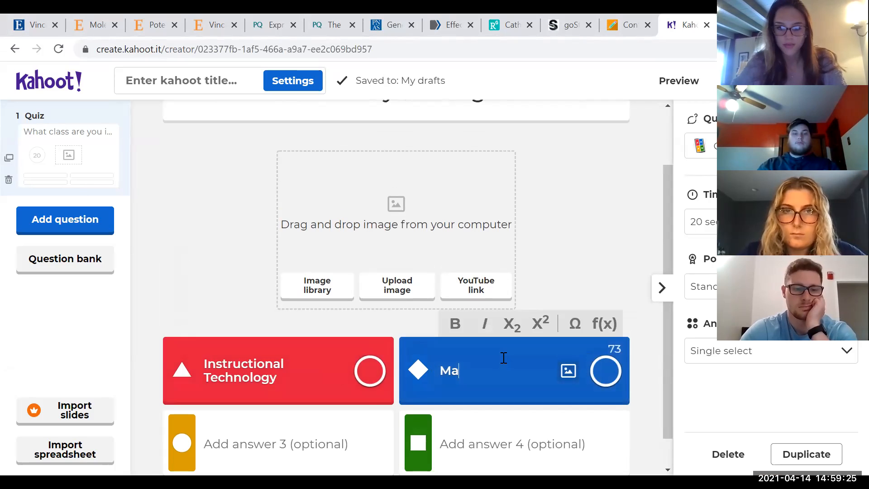
pyautogui.click(269, 439)
pyautogui.write('English')
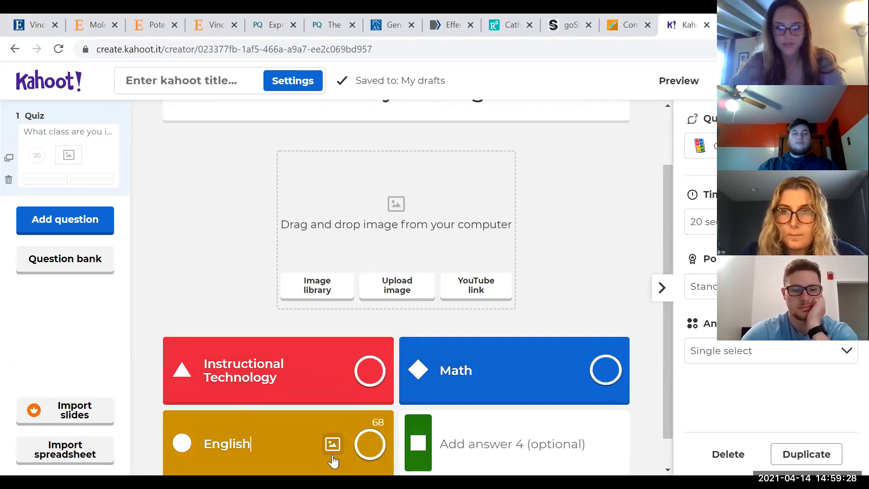
pyautogui.click(503, 441)
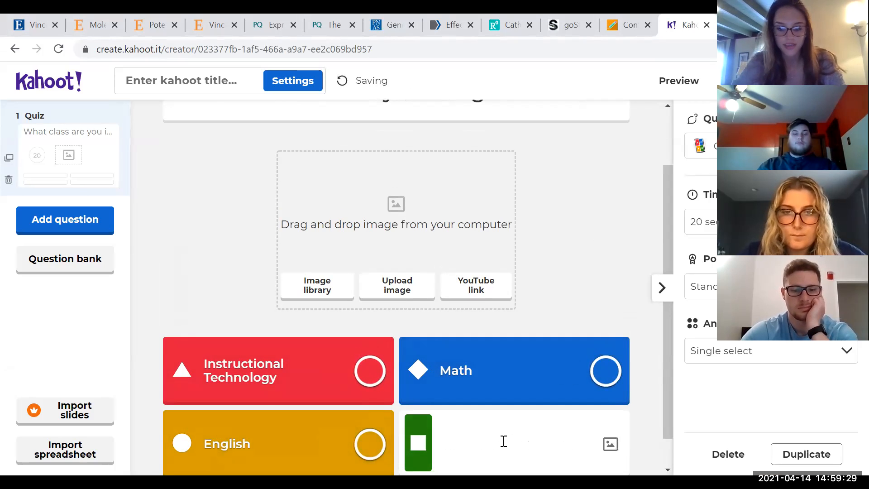
pyautogui.write('Science')
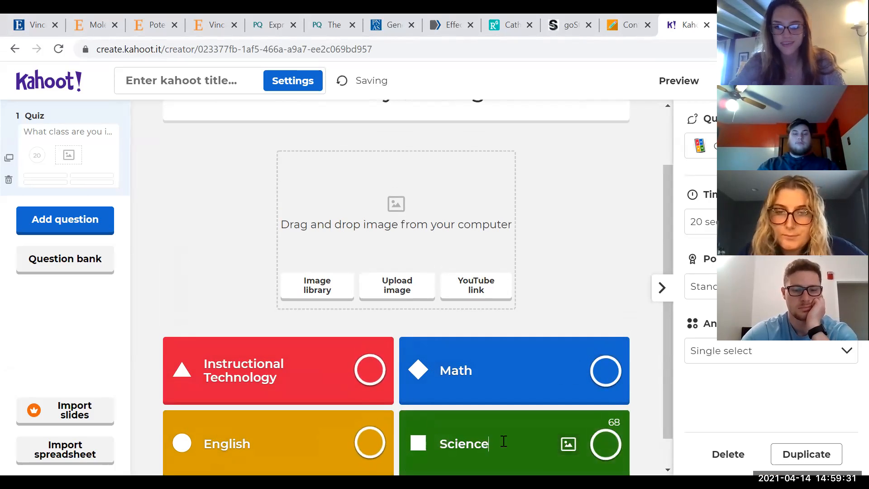
pyautogui.click(370, 371)
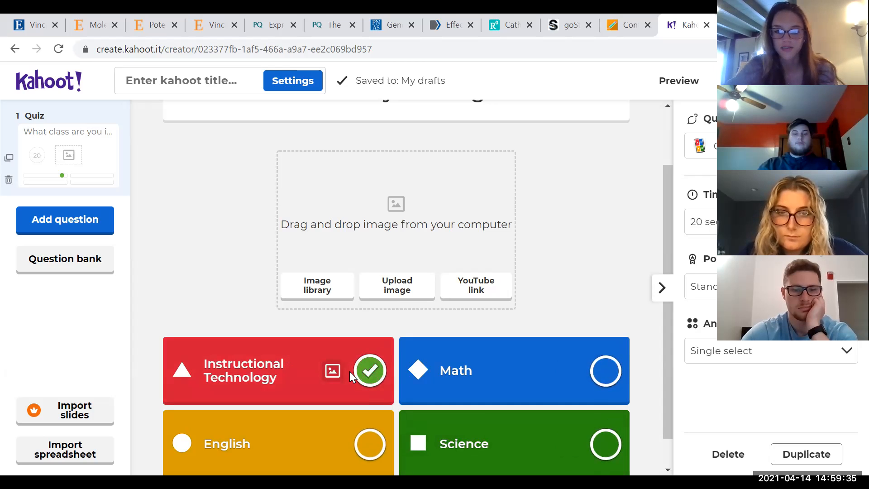
# Add an image from the library's People category, a woman working at a laptop, to the first question
pyautogui.scroll(2, 541, 306)
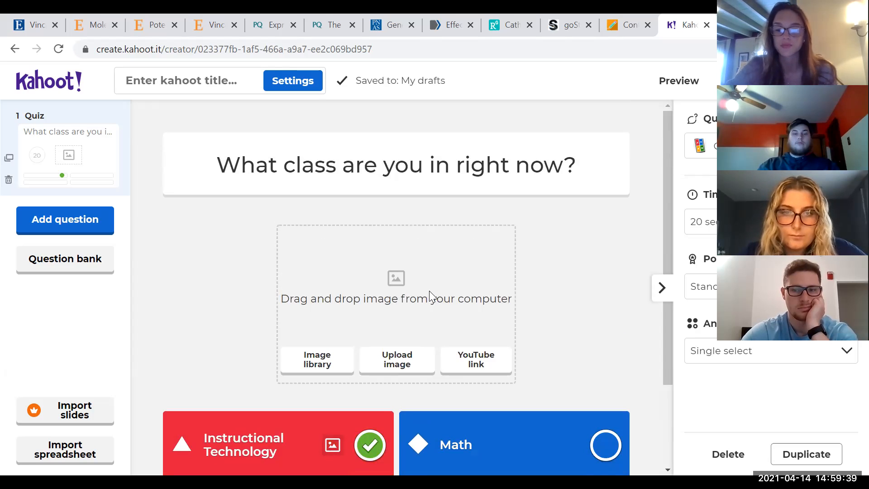
pyautogui.click(328, 358)
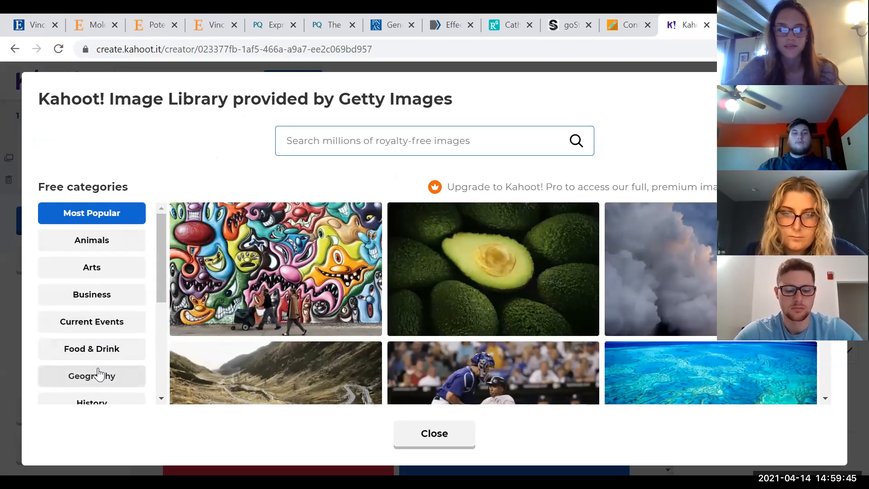
pyautogui.scroll(-3, 95, 371)
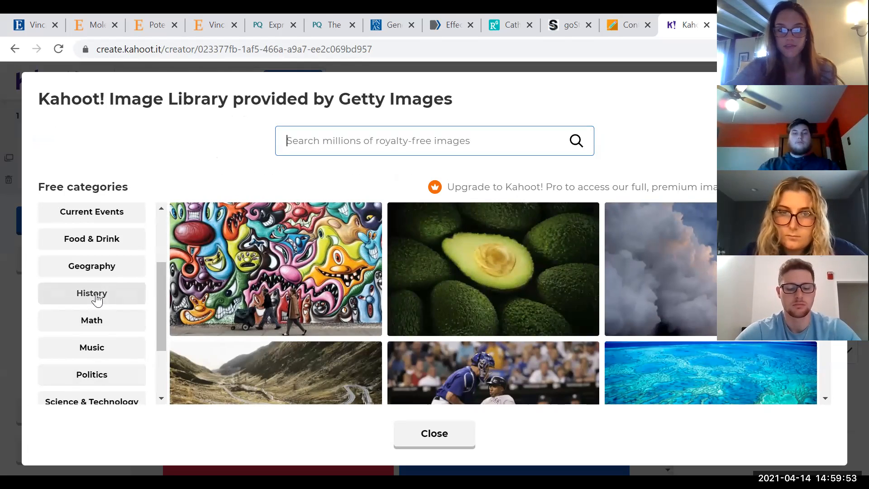
pyautogui.scroll(-2, 96, 326)
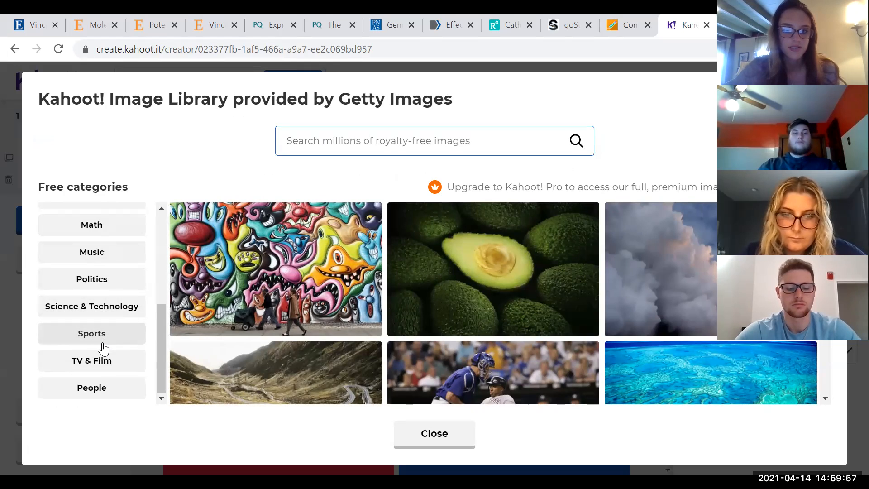
pyautogui.click(100, 388)
pyautogui.scroll(-2, 376, 317)
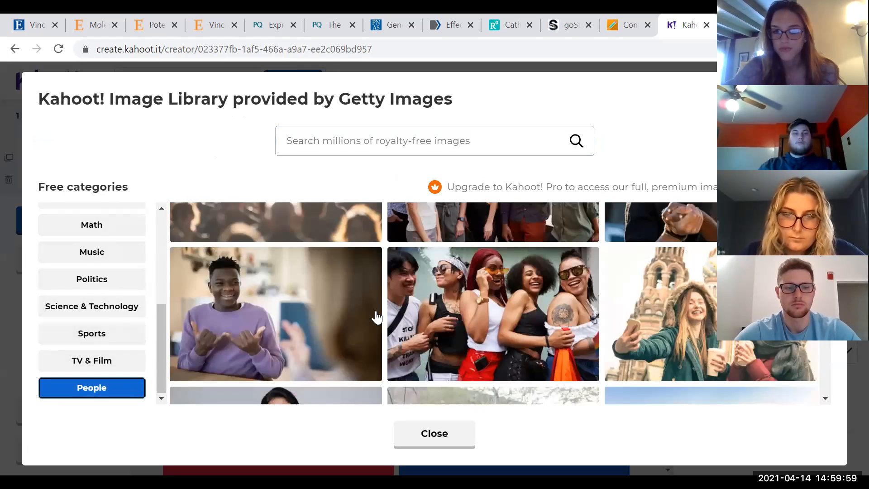
pyautogui.scroll(-5, 376, 317)
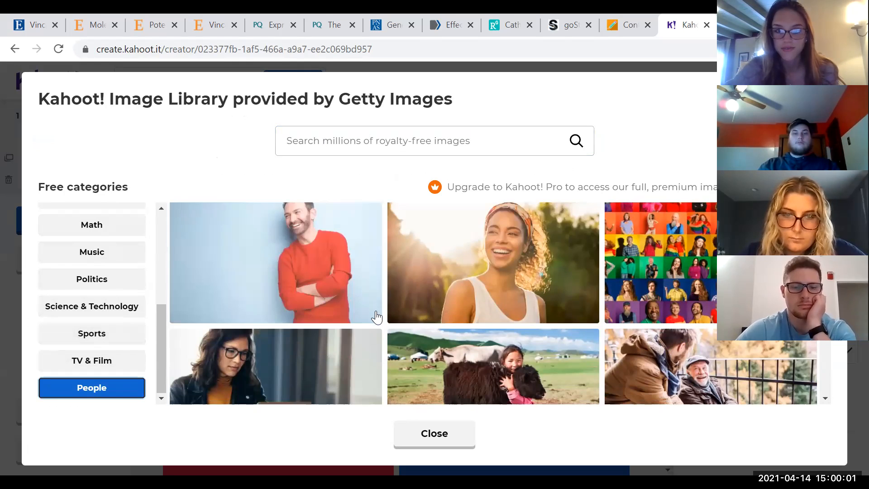
pyautogui.scroll(-3, 362, 321)
pyautogui.click(296, 328)
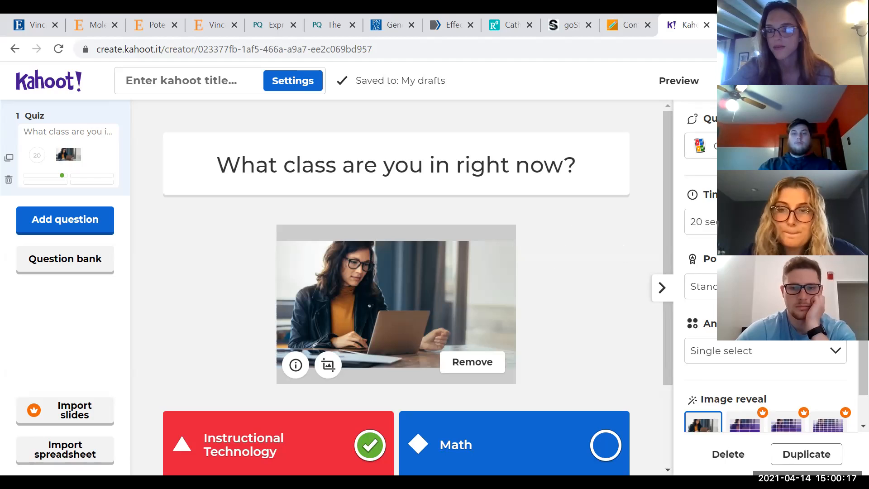
# Keep the question type as Quiz and set the question's time limit to 30 seconds
pyautogui.click(701, 146)
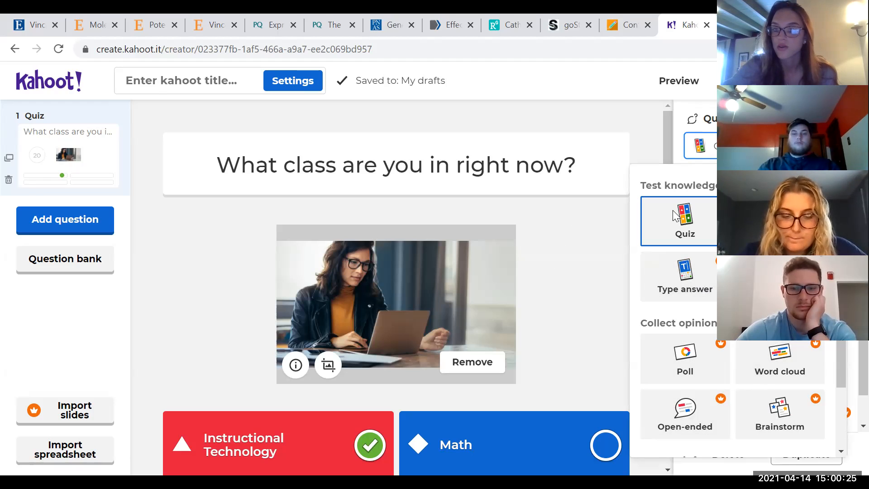
pyautogui.click(693, 234)
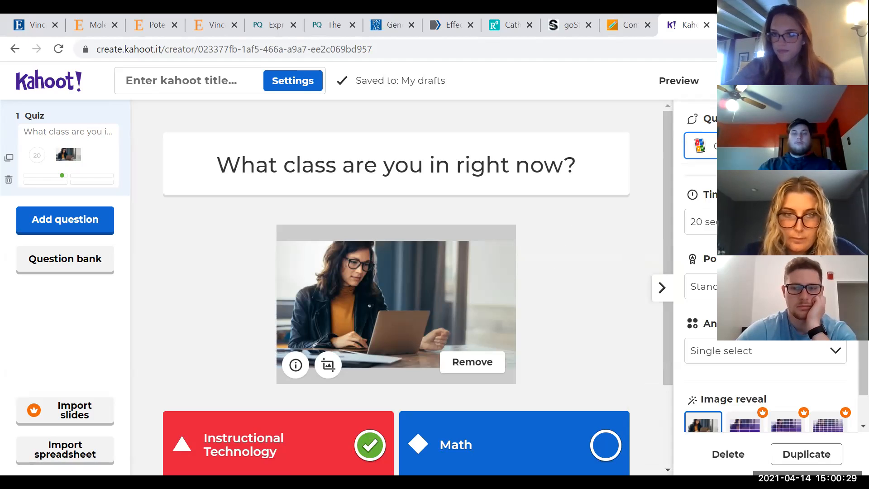
pyautogui.click(701, 222)
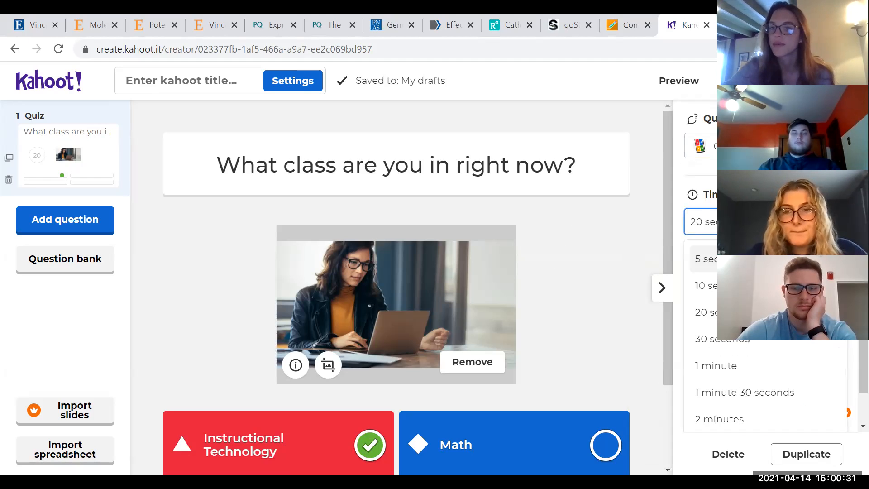
pyautogui.click(702, 338)
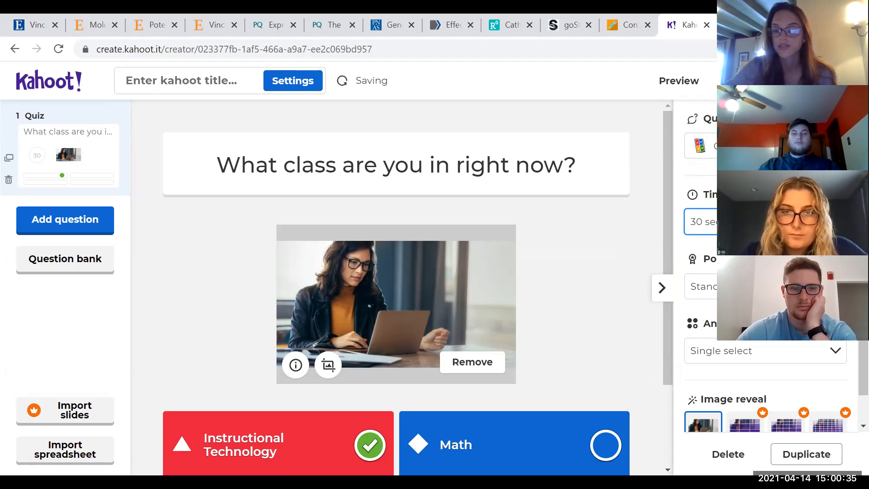
# Review the points and answer options, keeping Standard points and Single select
pyautogui.scroll(-1, 769, 294)
pyautogui.click(701, 256)
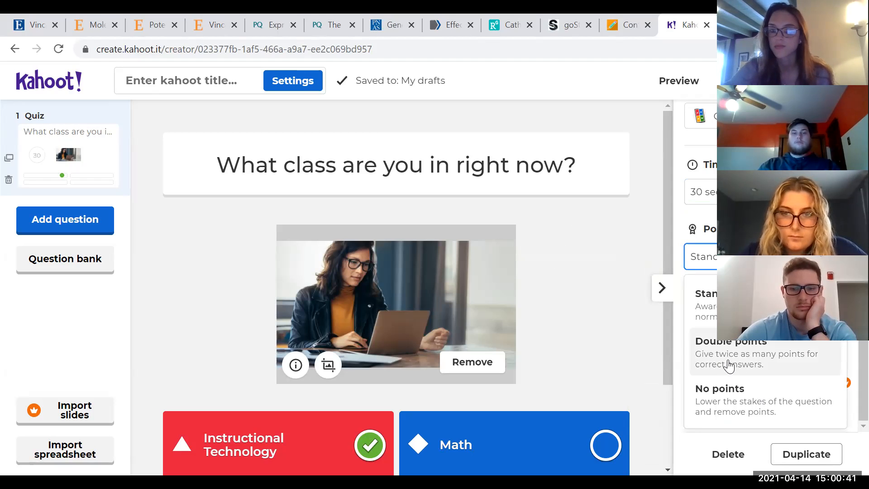
pyautogui.click(742, 305)
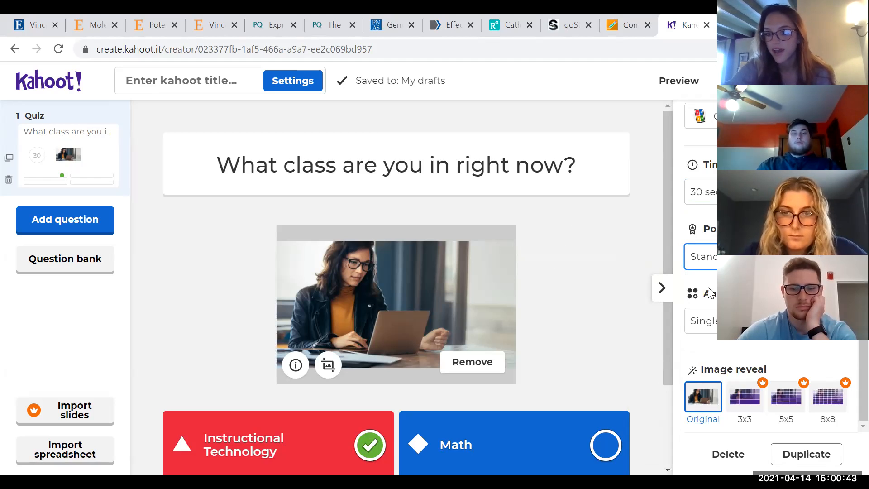
pyautogui.click(705, 321)
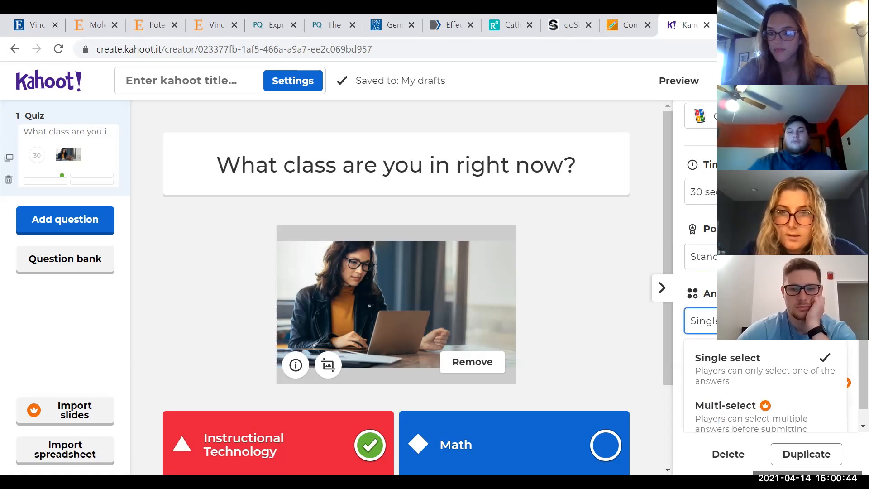
pyautogui.click(755, 367)
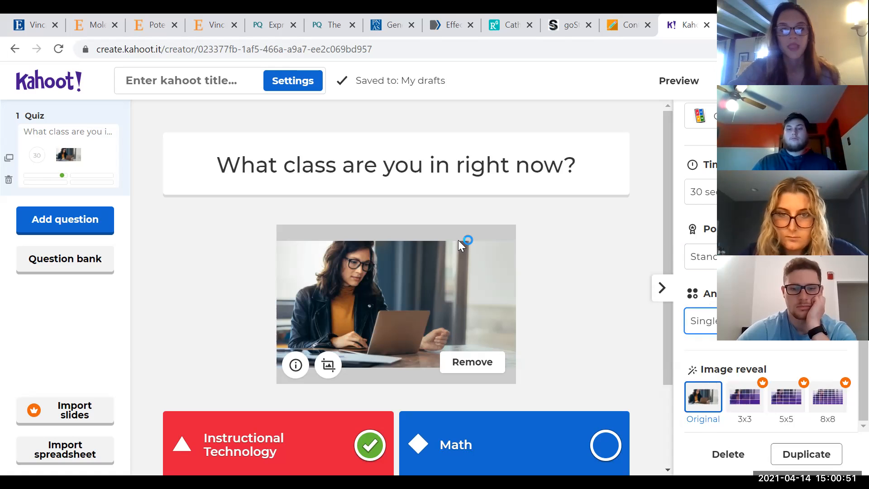
# Add a True or false question reading "My name is" followed by the presenter's first name, and mark True as correct
pyautogui.click(81, 220)
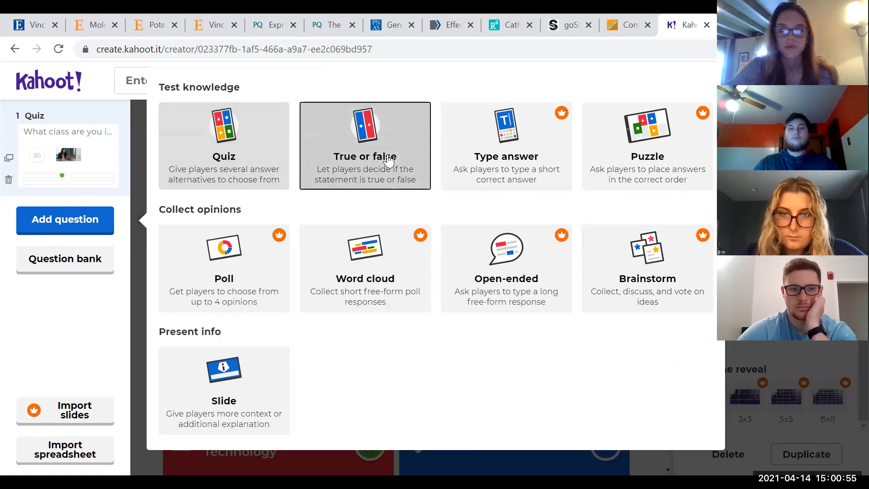
pyautogui.click(388, 157)
pyautogui.click(320, 174)
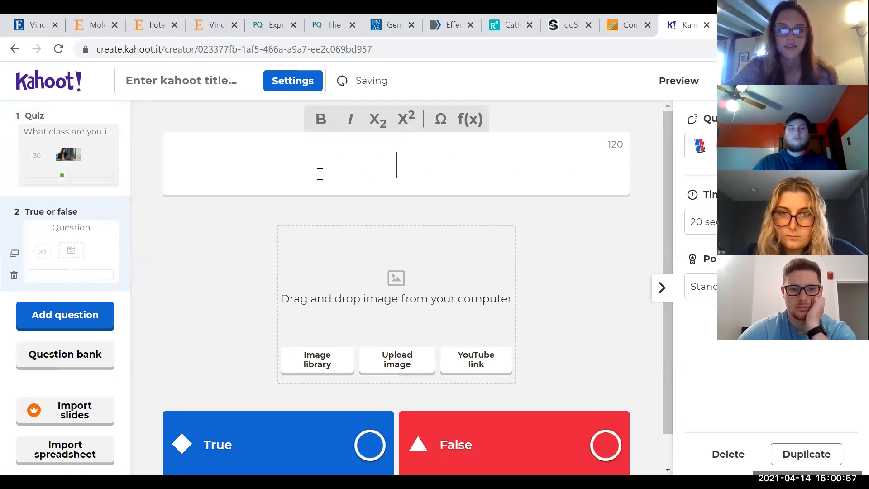
pyautogui.write('My n')
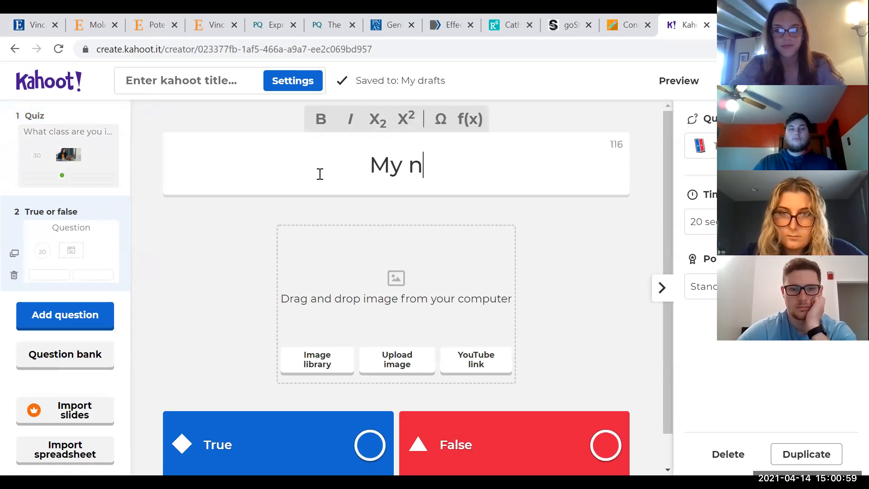
pyautogui.write('ame is Emily')
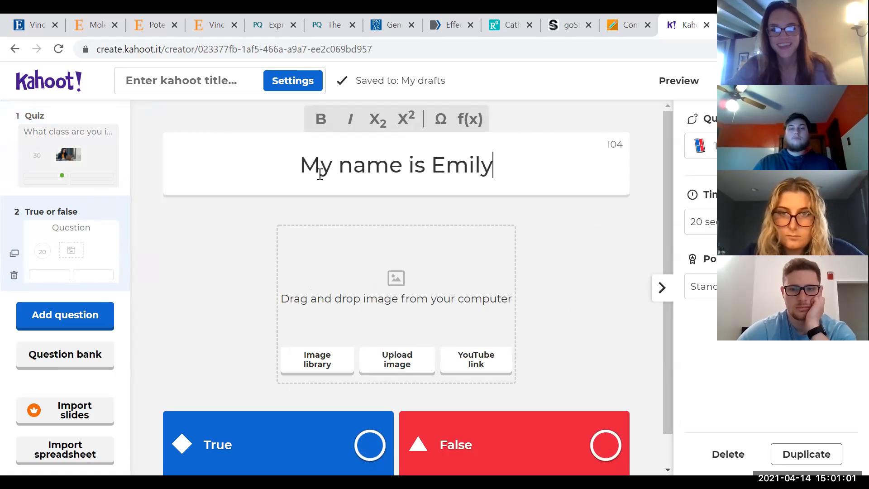
pyautogui.click(370, 443)
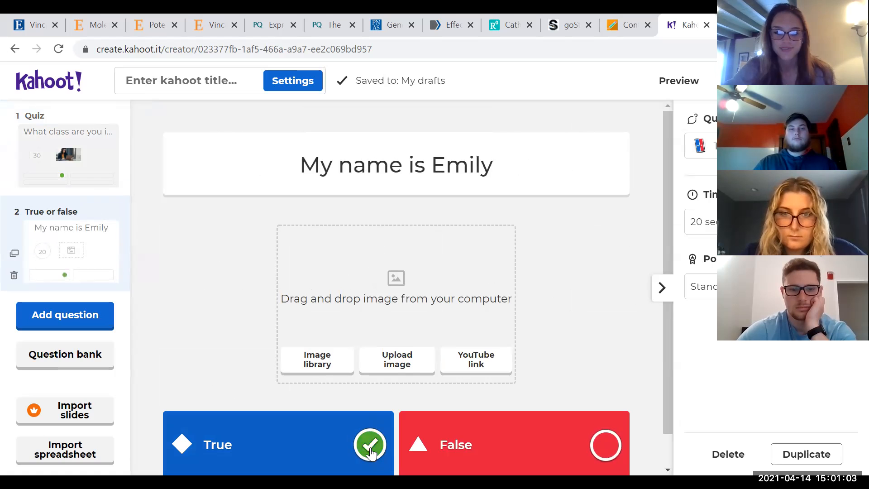
# Add a hurricane satellite image from the Science & Technology library and set the time limit to 1 minute
pyautogui.click(326, 360)
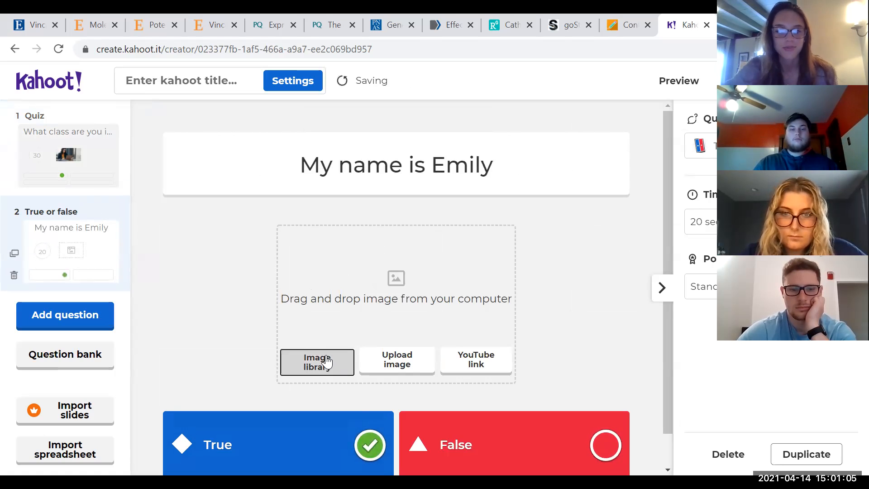
pyautogui.scroll(-5, 95, 375)
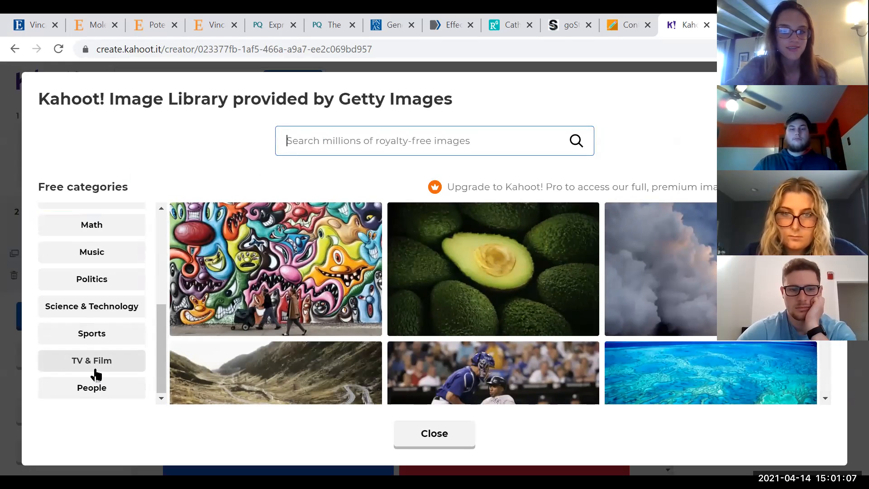
pyautogui.click(103, 311)
pyautogui.click(330, 274)
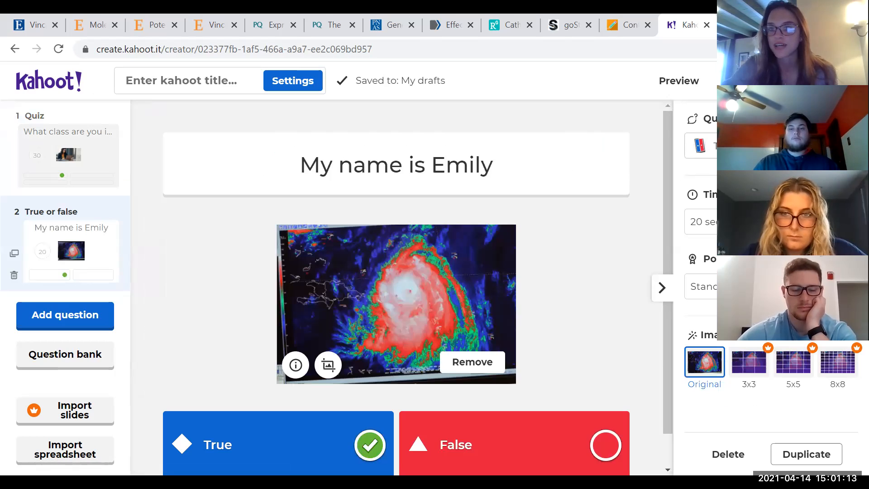
pyautogui.click(699, 222)
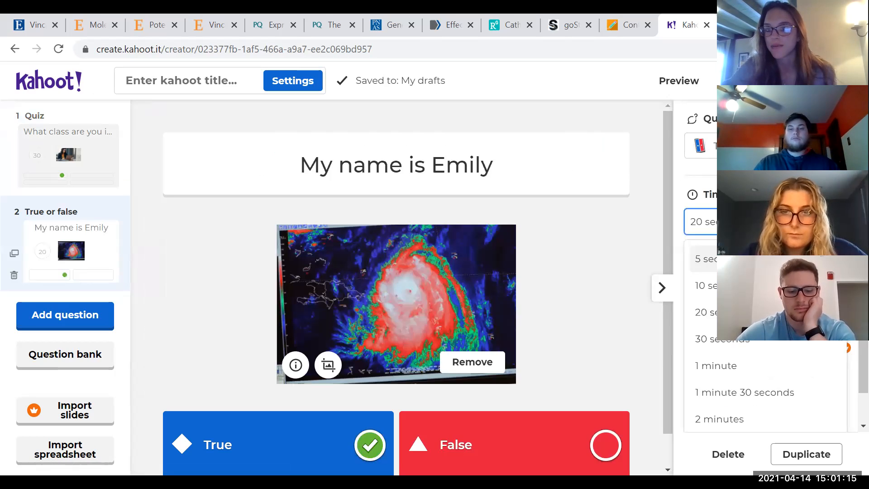
pyautogui.click(701, 365)
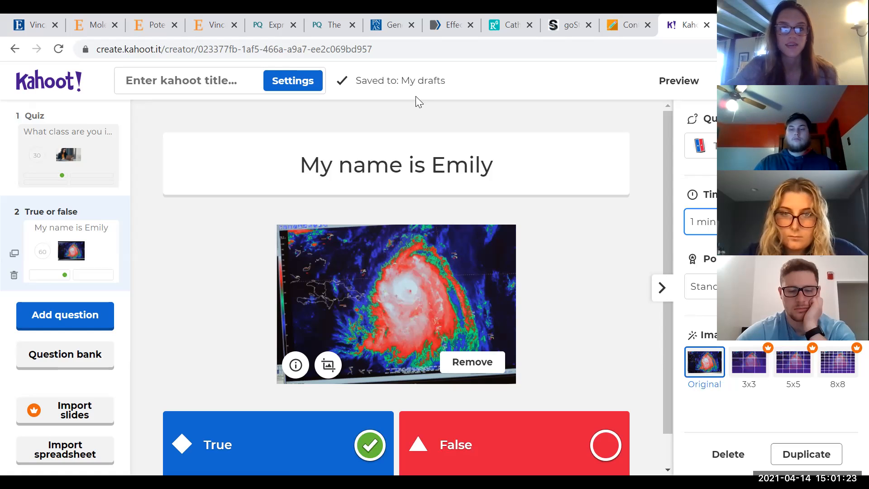
# Title the kahoot "Team 8 Tech Tip Demonstration" in the summary and finish saving it
pyautogui.click(164, 82)
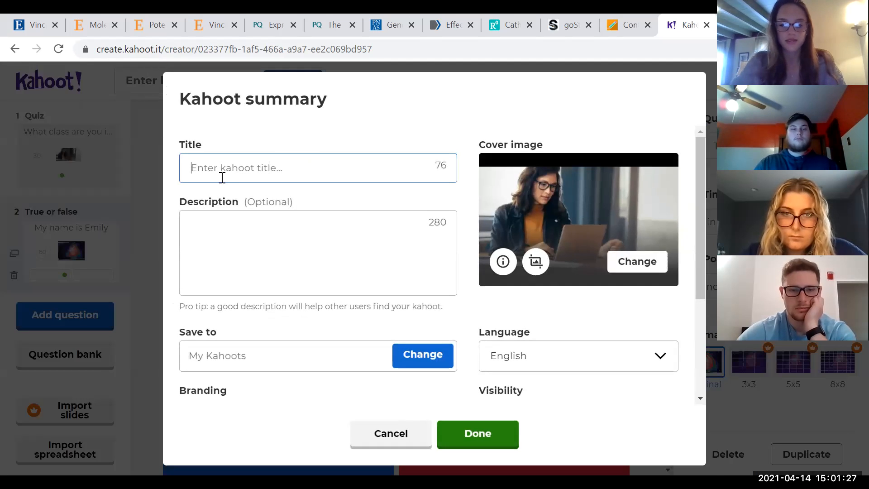
pyautogui.write('Te')
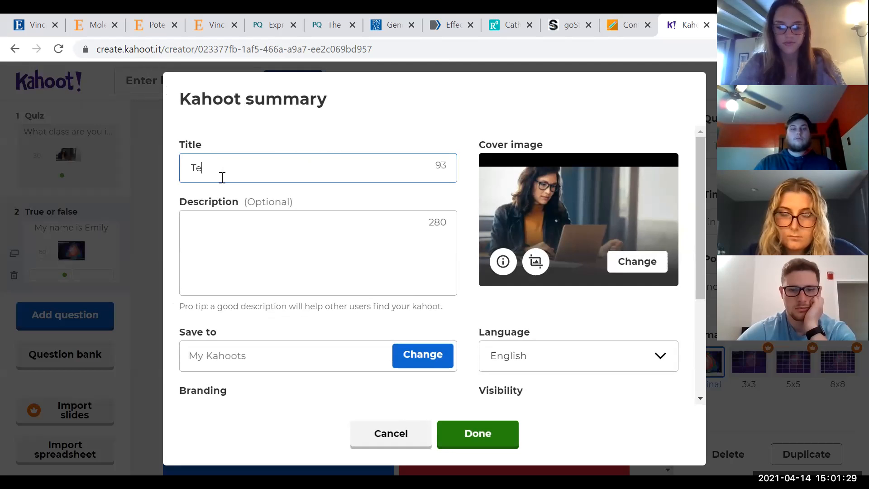
pyautogui.write('am 8 Tech Tip Demonstration')
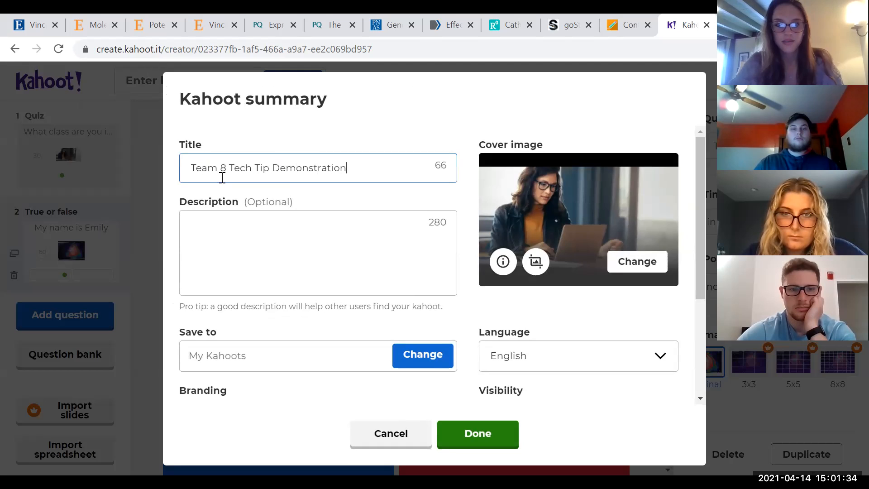
pyautogui.click(260, 225)
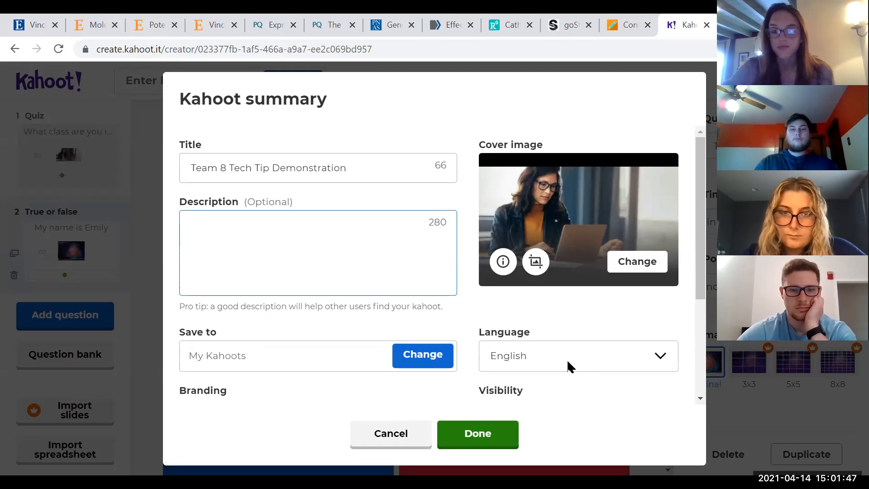
pyautogui.click(470, 435)
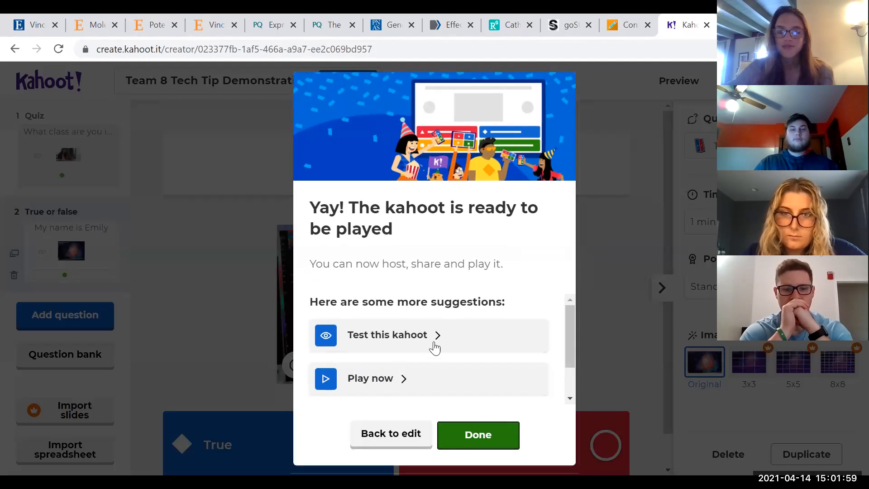
pyautogui.click(472, 439)
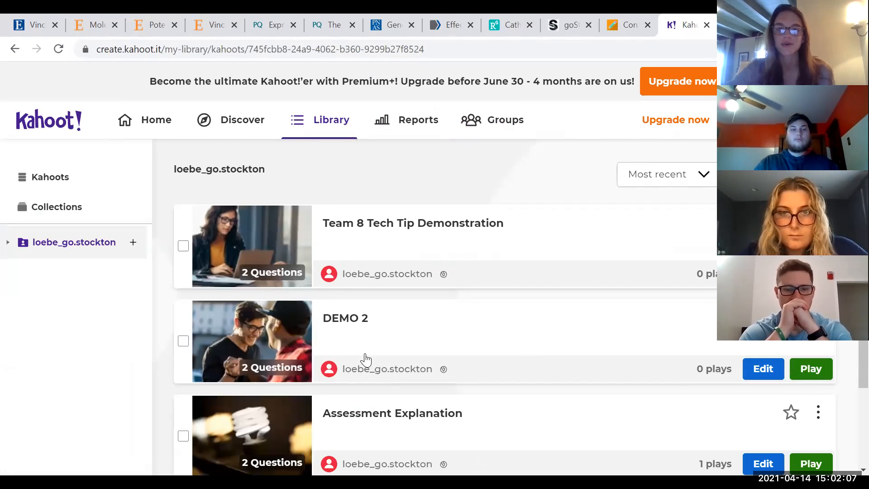
# Start hosting the Team 8 Tech Tip Demonstration kahoot from the library in Teach mode
pyautogui.scroll(-2, 366, 360)
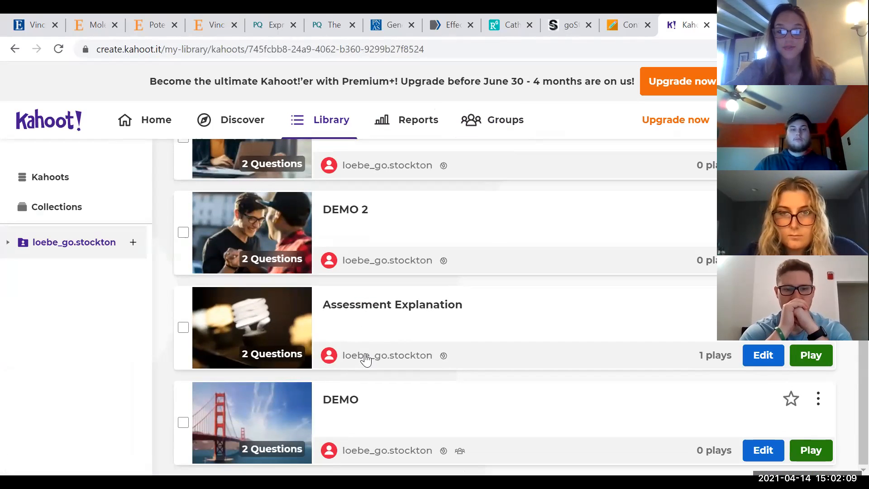
pyautogui.scroll(2, 366, 360)
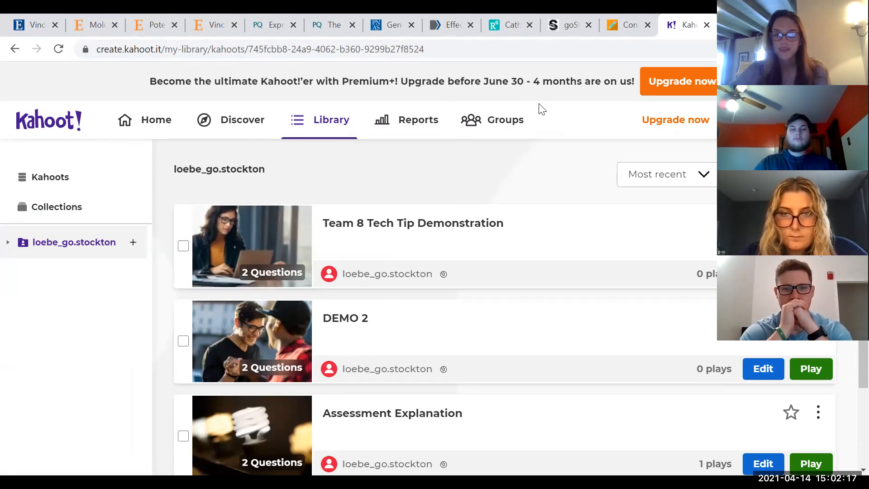
pyautogui.click(810, 273)
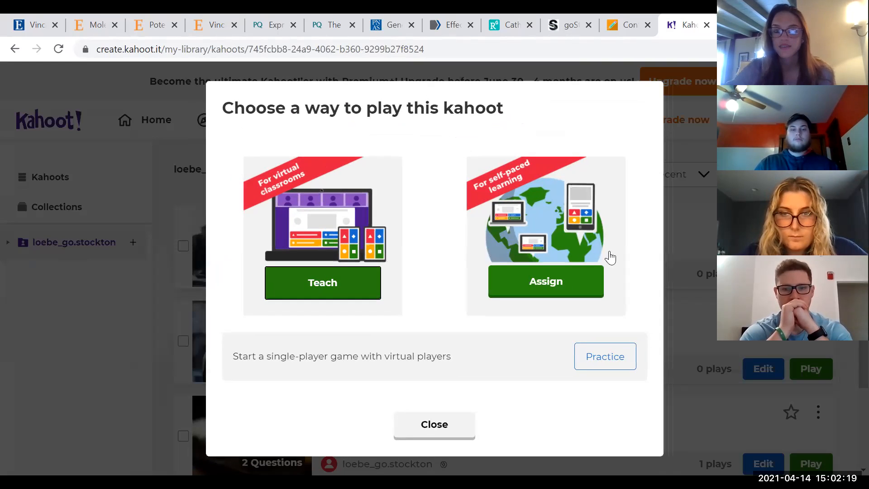
pyautogui.click(333, 286)
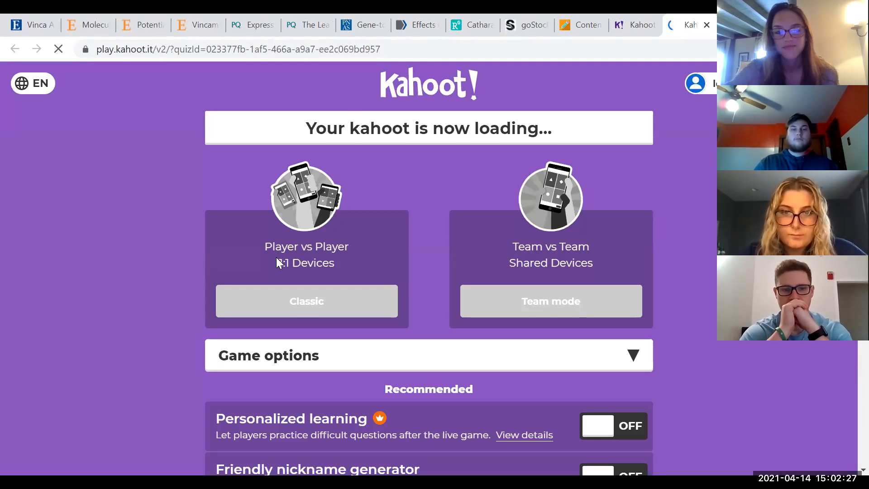
# Launch the game in Classic player-vs-player mode, then close the game tab and leave the page
pyautogui.click(331, 299)
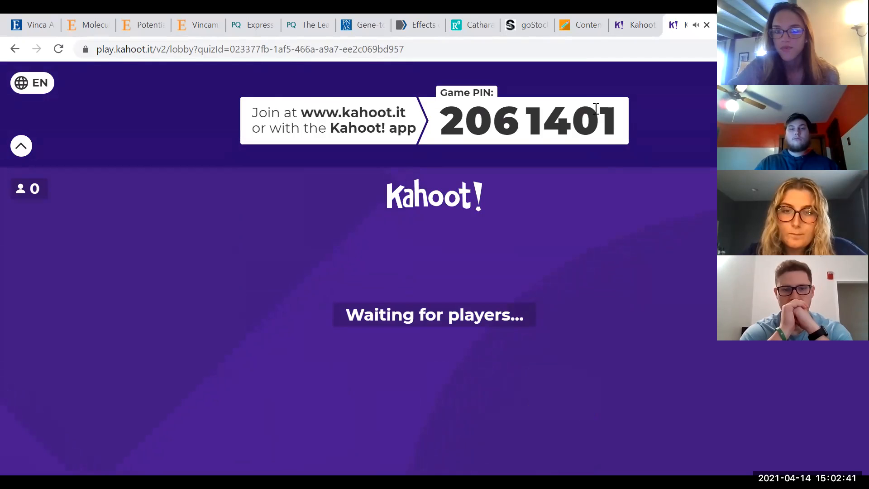
pyautogui.click(706, 25)
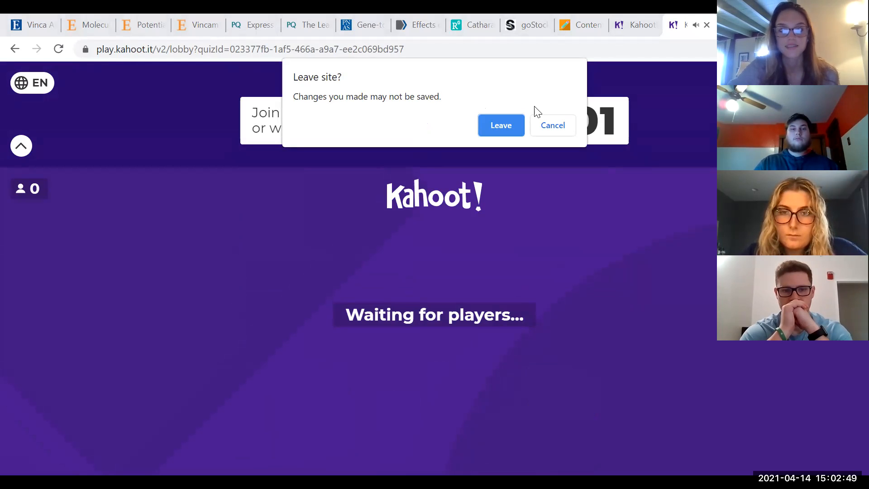
pyautogui.click(501, 125)
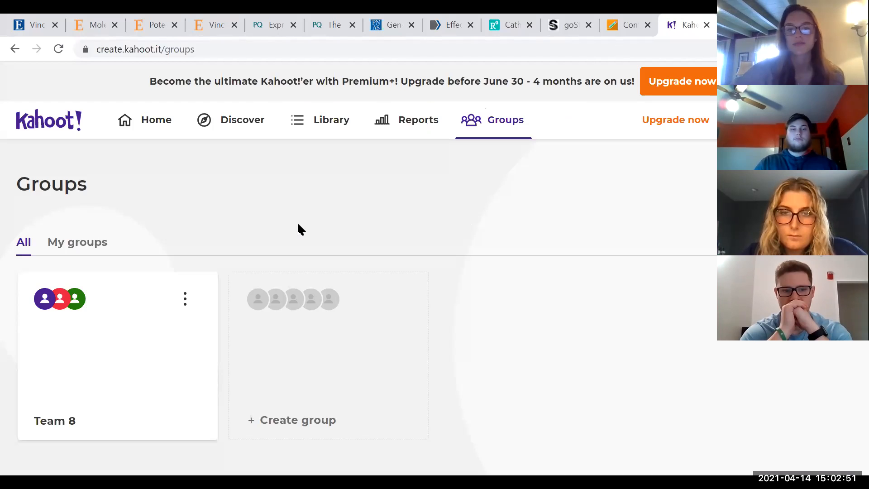
# Create a new group named Tech Tip
pyautogui.click(348, 304)
pyautogui.write('Te')
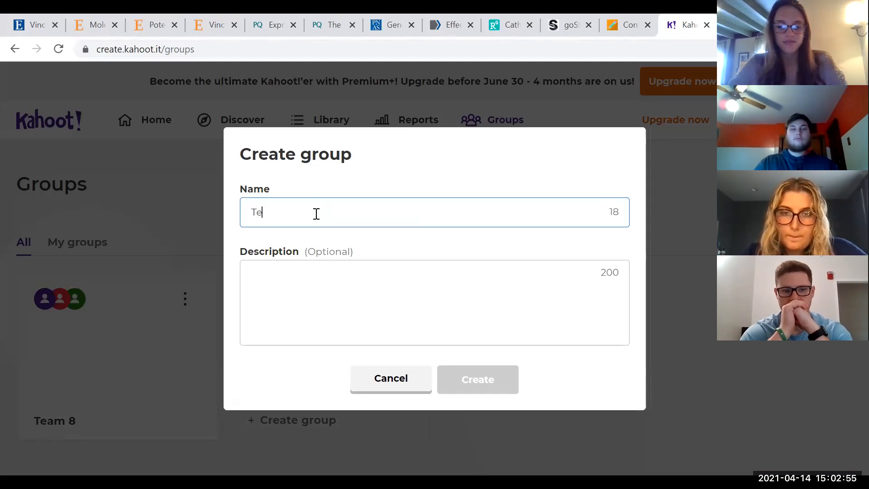
pyautogui.write('ch Tip')
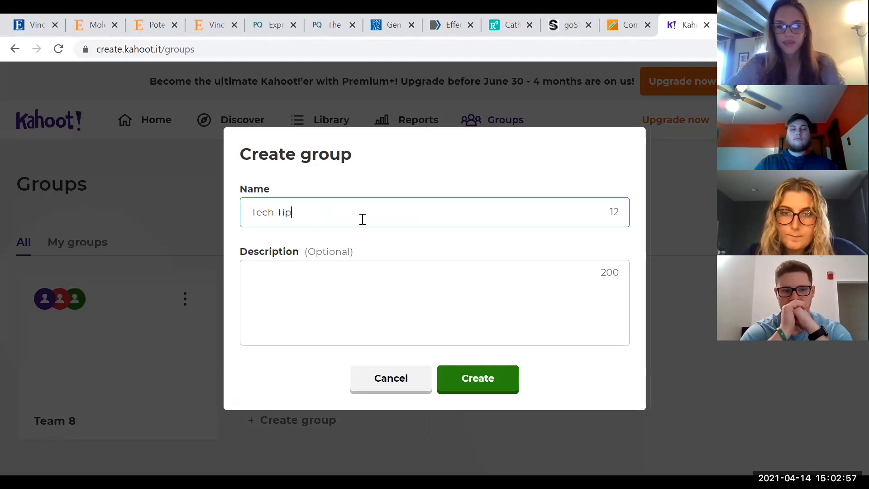
pyautogui.click(479, 388)
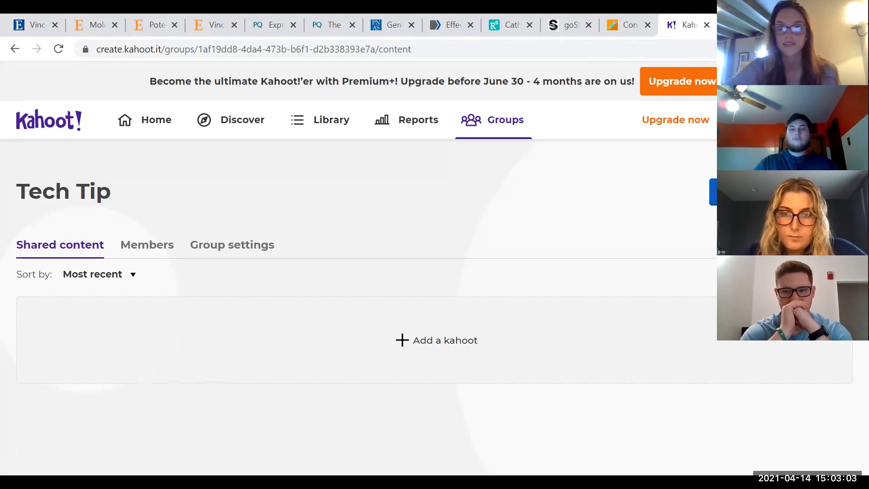
# Invite a member to the Tech Tip group by entering their e-mail address, then close the invite dialog
pyautogui.click(712, 191)
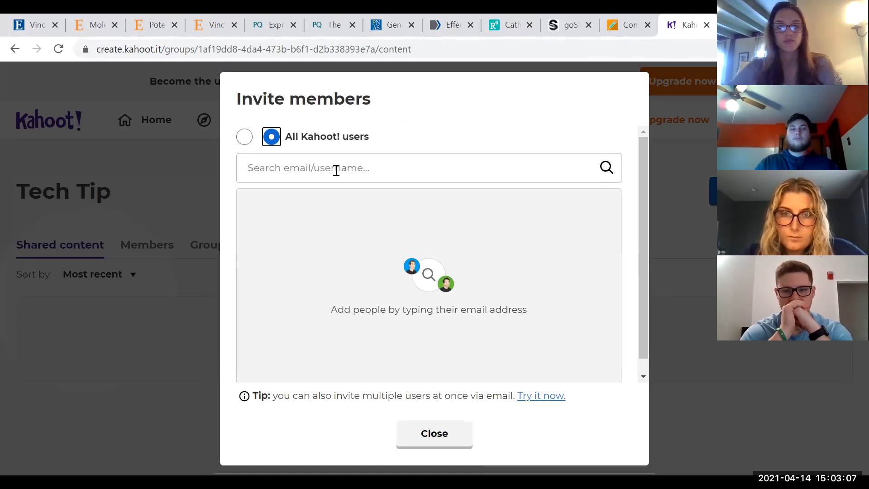
pyautogui.click(336, 170)
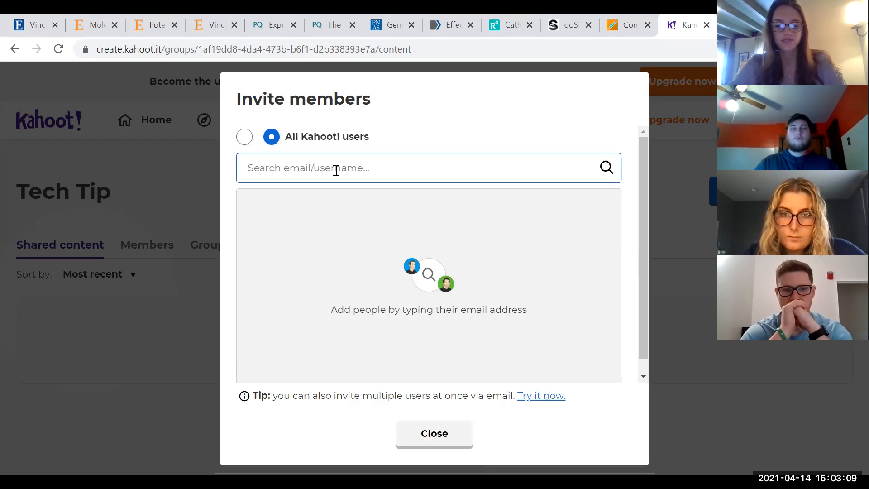
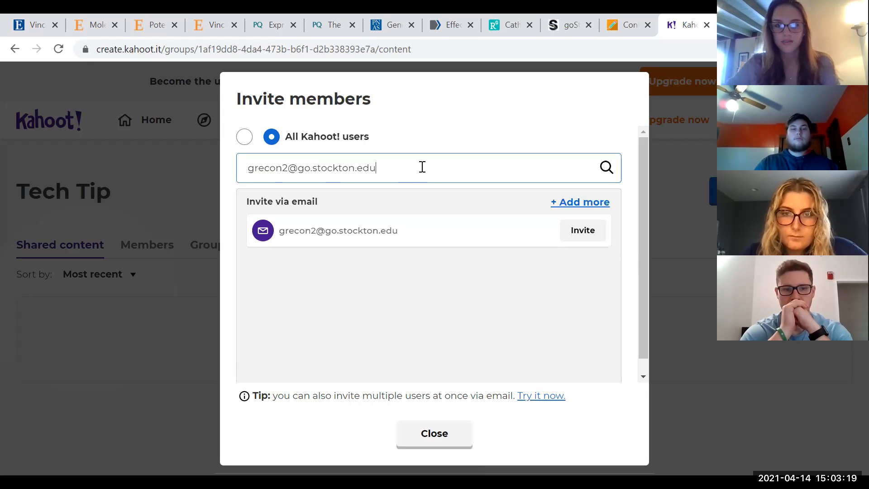
pyautogui.click(576, 242)
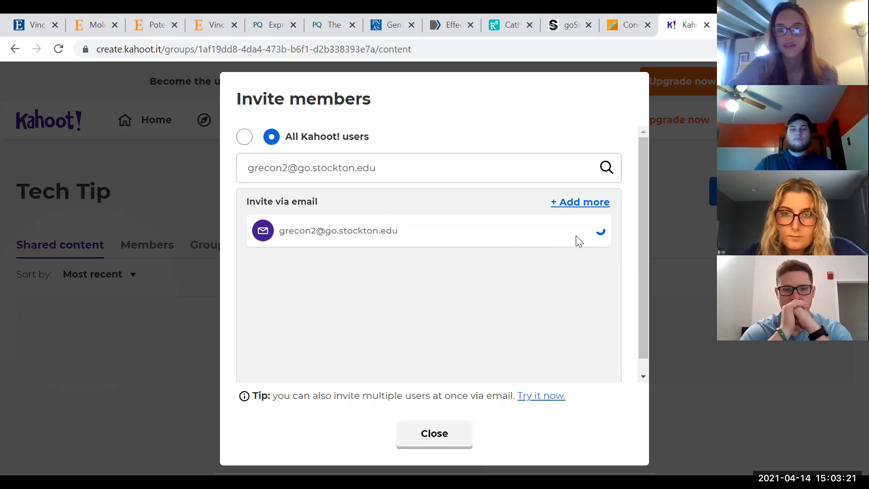
pyautogui.click(681, 116)
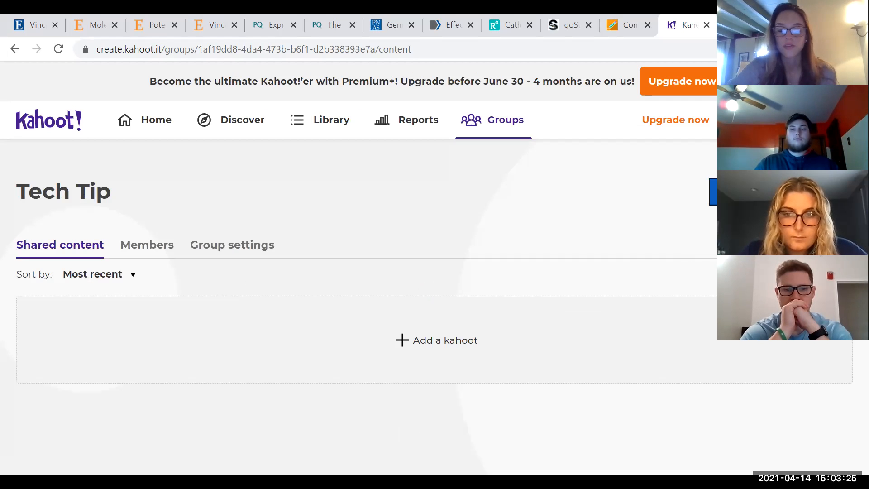
# Share the Team 8 Tech Tip Demonstration kahoot to the Tech Tip group
pyautogui.click(521, 364)
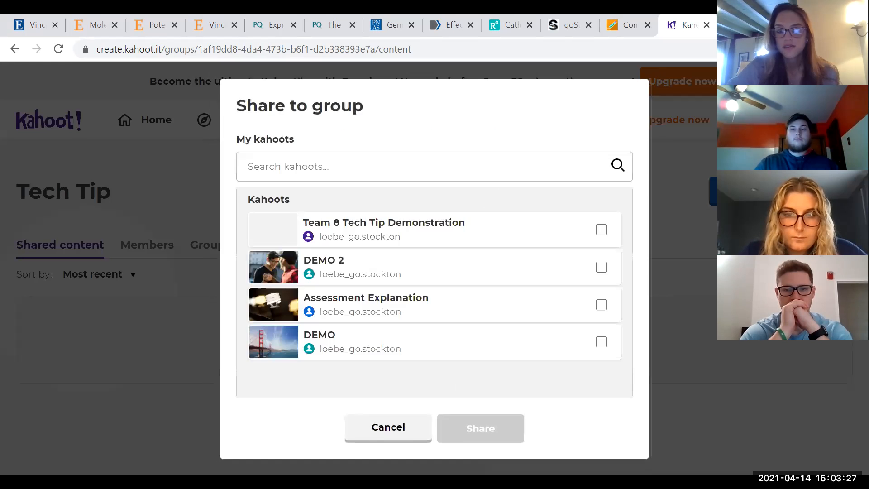
pyautogui.click(347, 230)
pyautogui.click(491, 427)
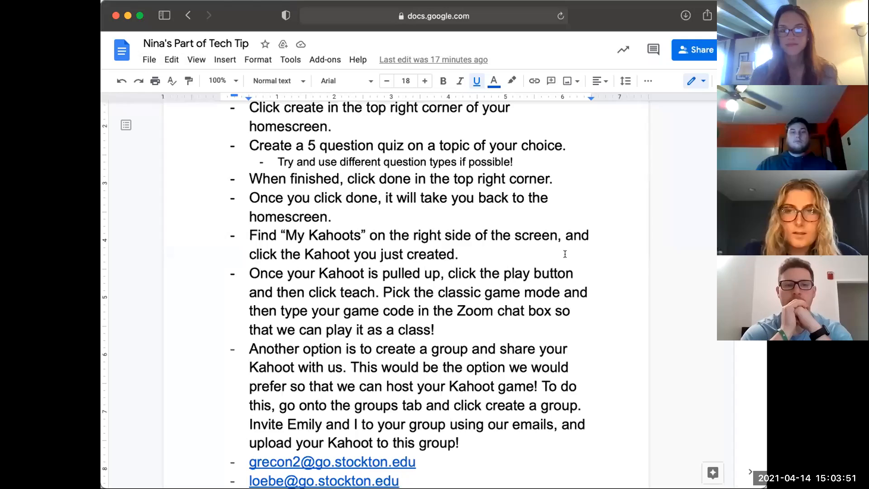
# Switch to the Google Docs assignment and scroll through the Kahoot assessment instructions
pyautogui.scroll(3, 629, 281)
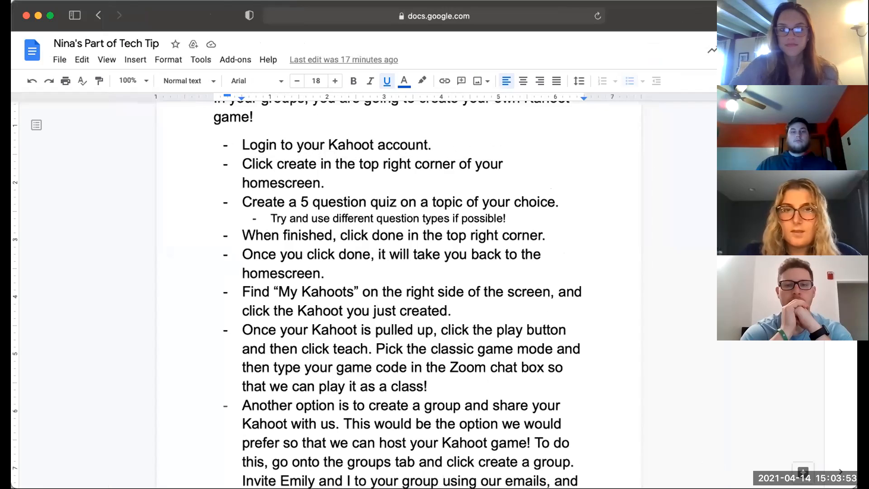
pyautogui.scroll(3, 513, 198)
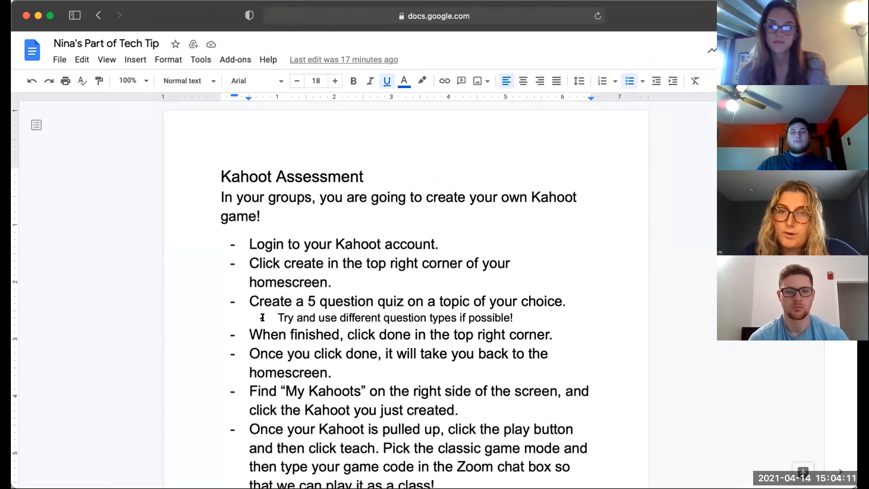
pyautogui.scroll(-5, 246, 397)
pyautogui.scroll(-2, 246, 399)
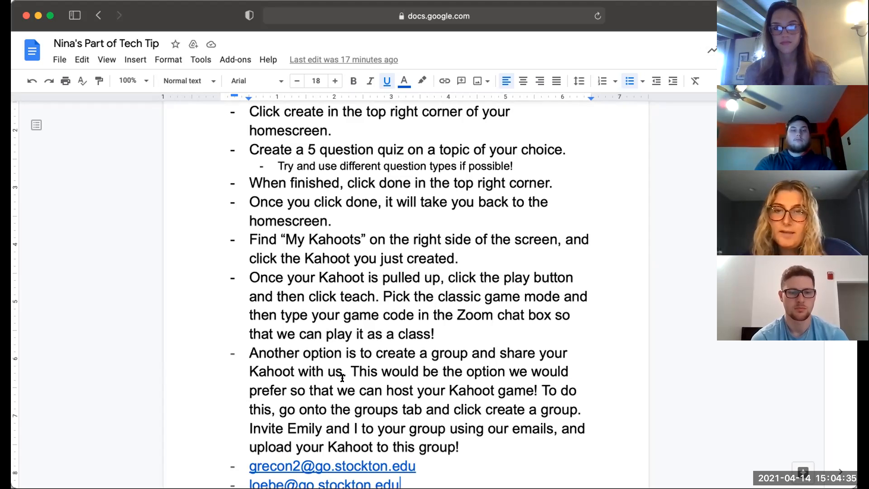
pyautogui.scroll(-1, 351, 366)
pyautogui.scroll(1, 351, 367)
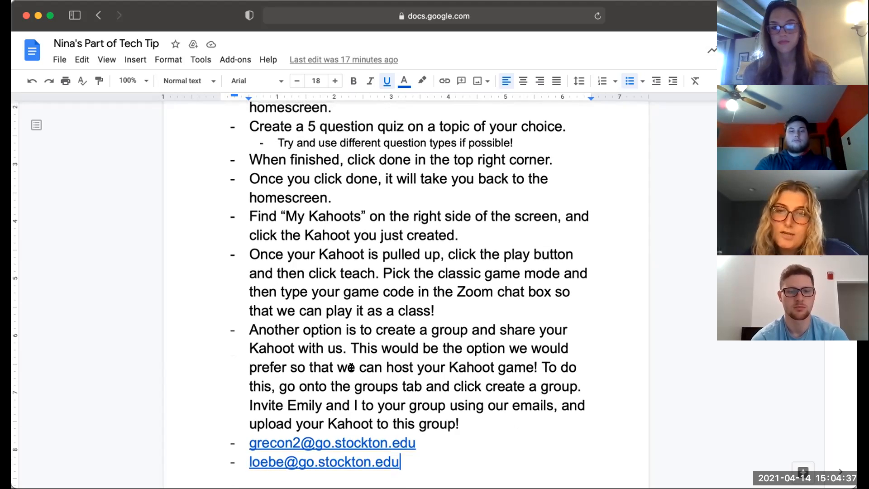